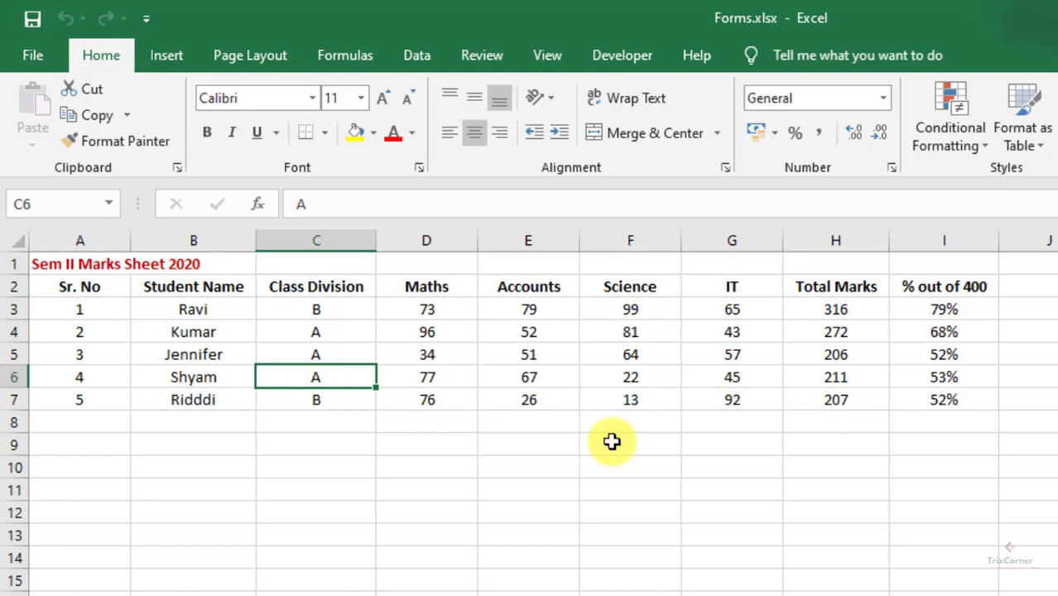
Step: Examine the formulas behind the Sr. No, Total Marks and % out of 400 values in the last student's row
click(161, 330)
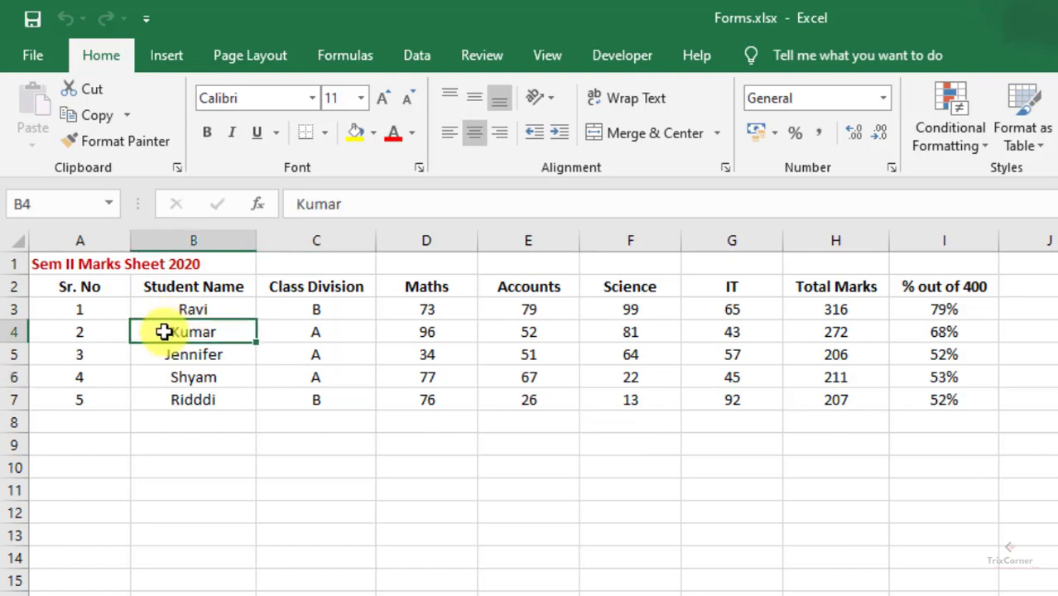
click(91, 399)
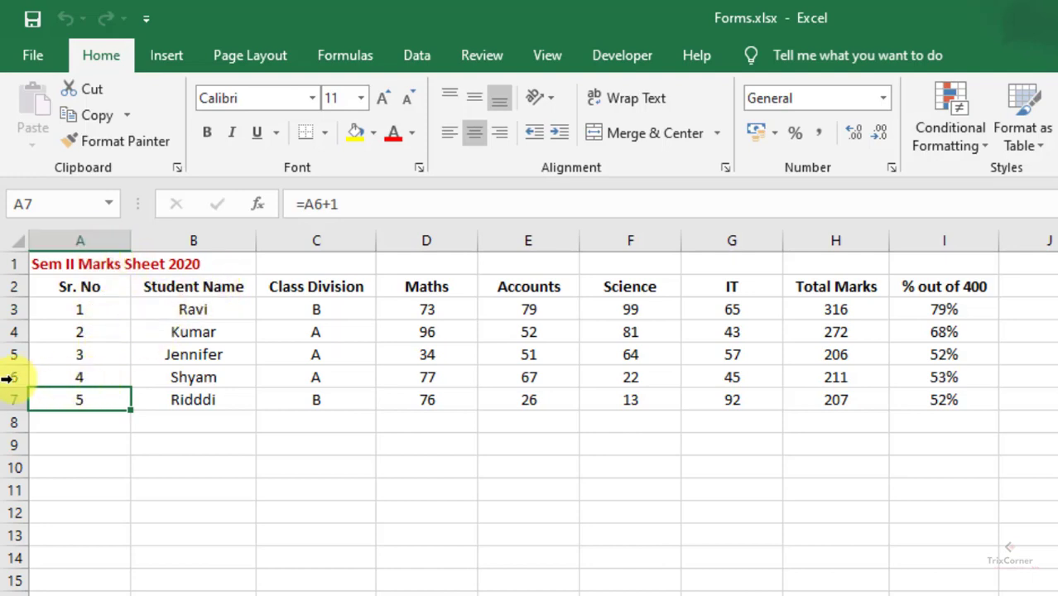
click(107, 378)
click(840, 399)
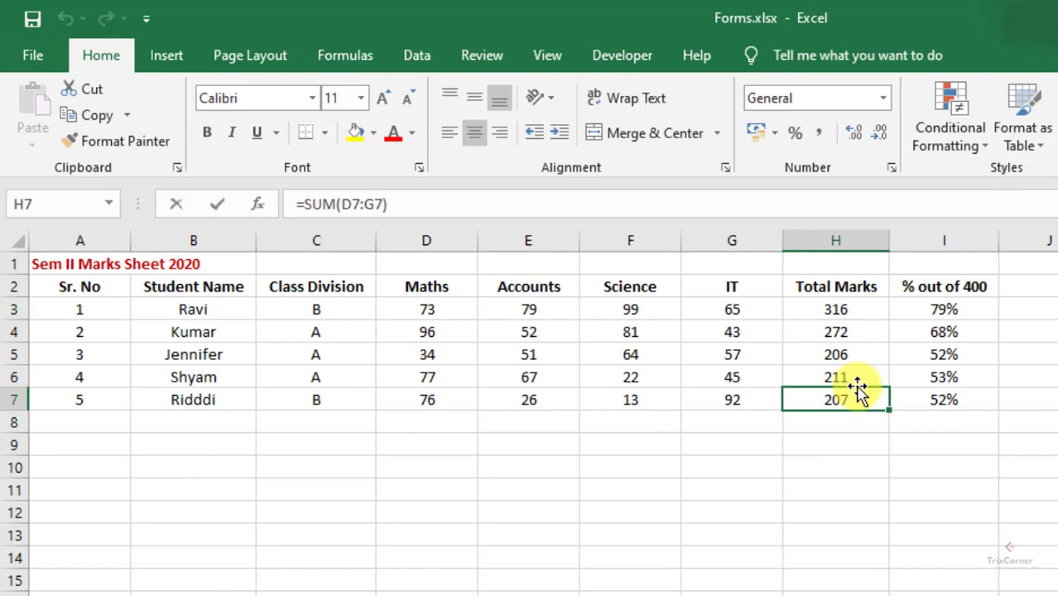
key(F2)
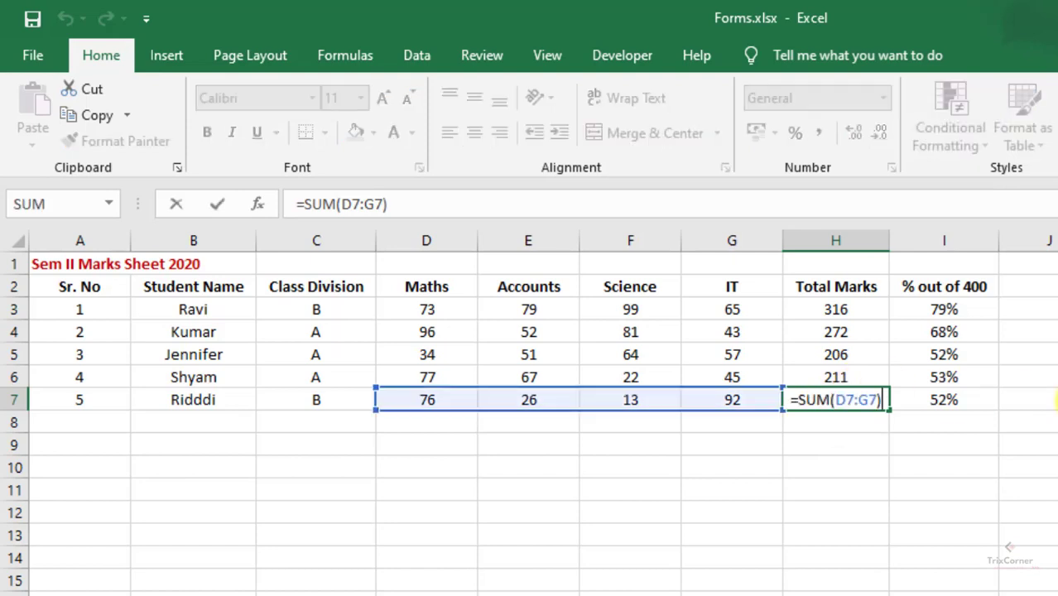
key(ctrl+Return)
drag(1035, 402, 935, 394)
click(935, 394)
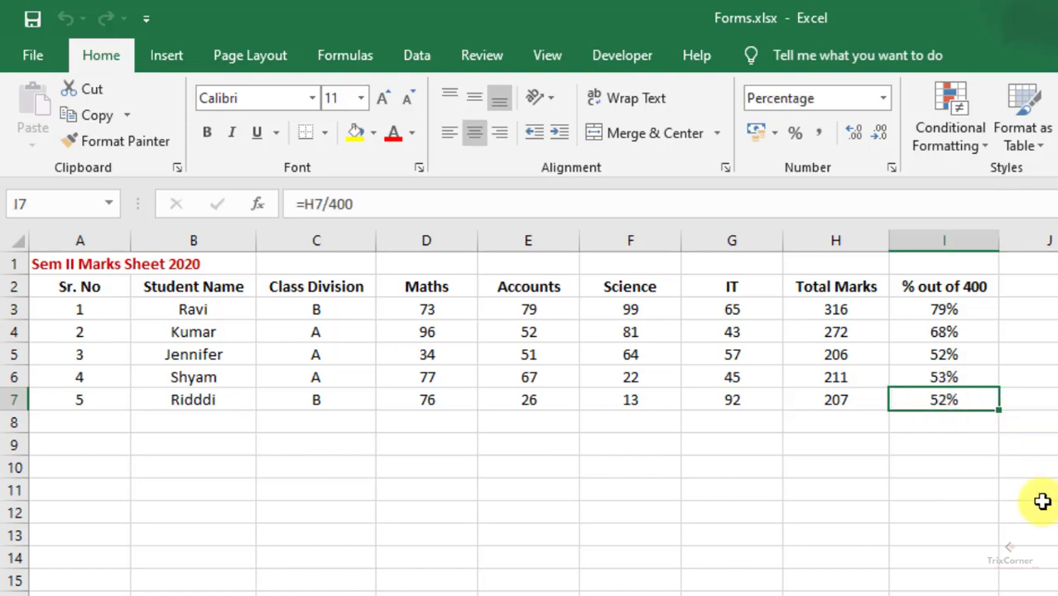
key(F2)
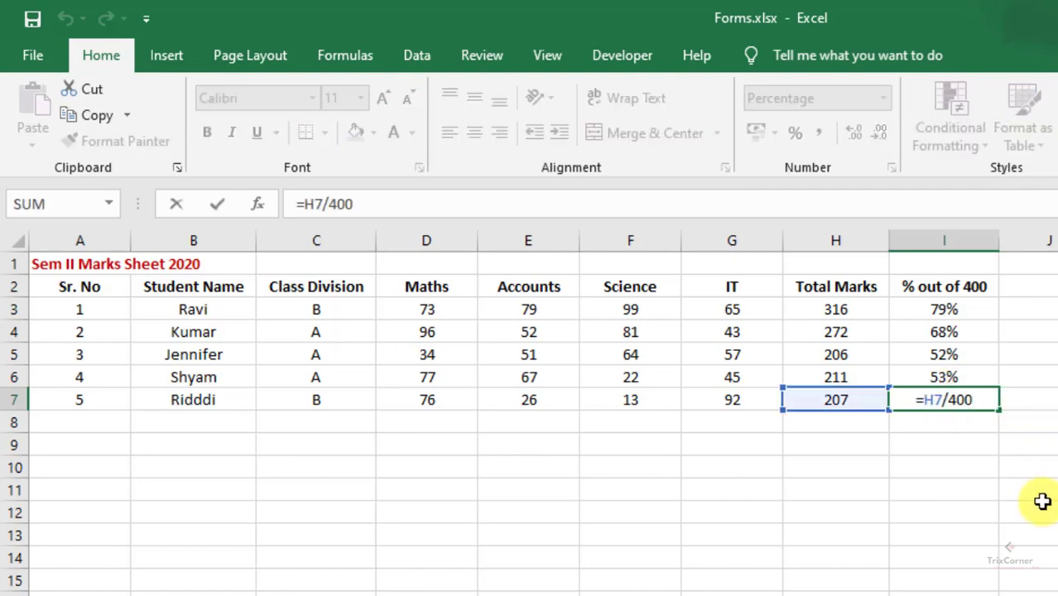
Step: Review the manually entered data in the Student Name through IT columns of the marks sheet
click(173, 399)
drag(174, 400, 725, 398)
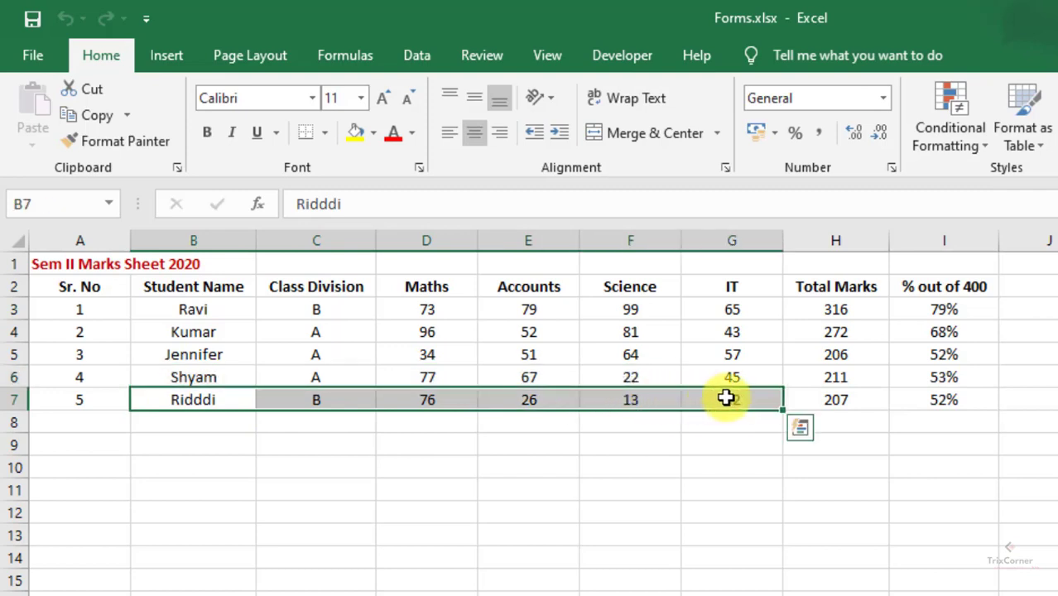
click(470, 356)
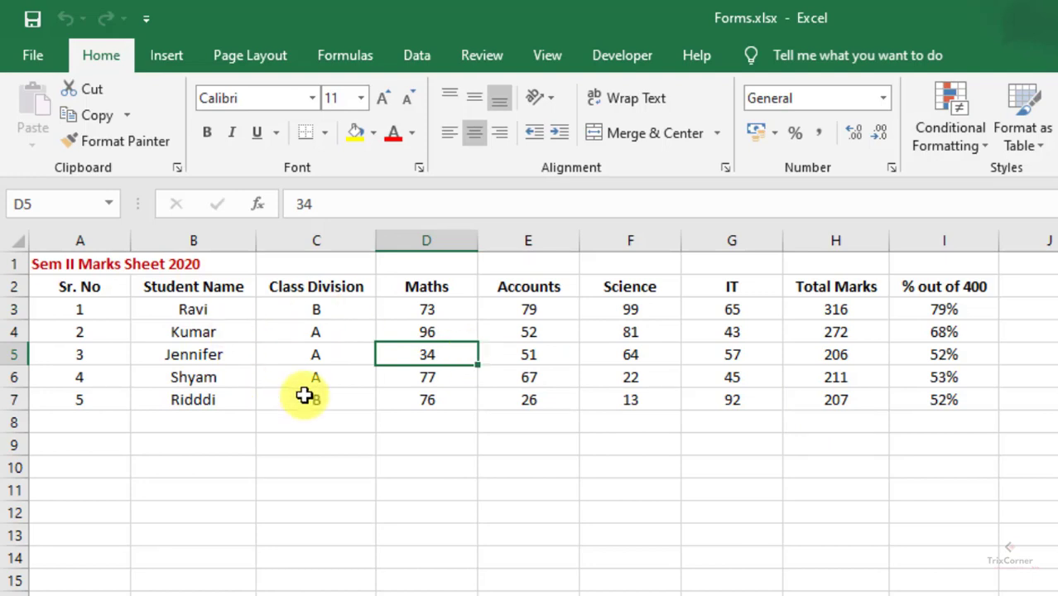
click(303, 340)
click(432, 354)
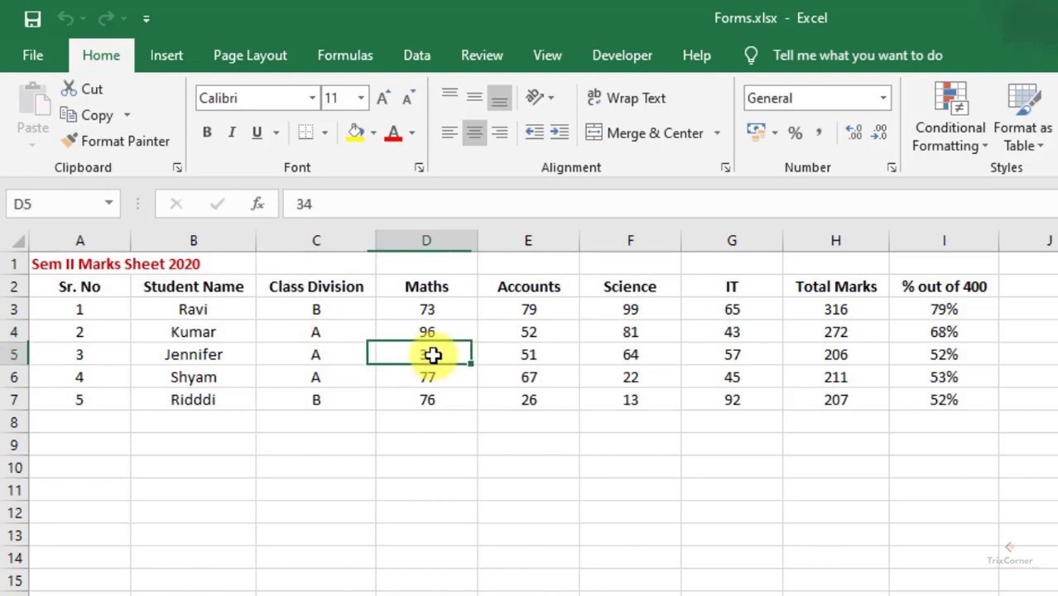
click(561, 354)
click(619, 329)
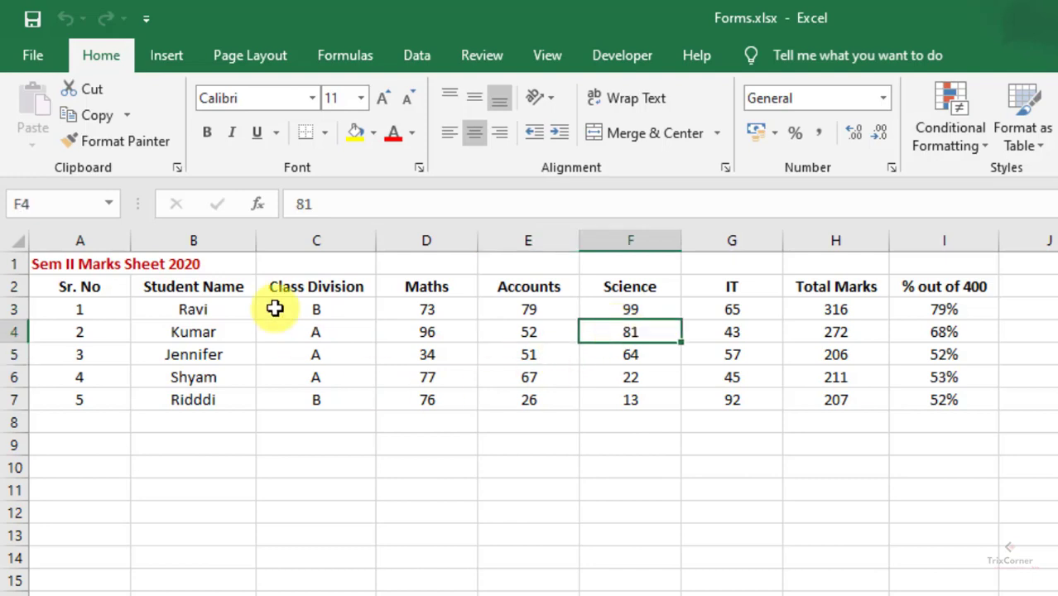
Step: Convert the range A2:I7 into a table with headers, excluding the sheet title in row 1
click(166, 58)
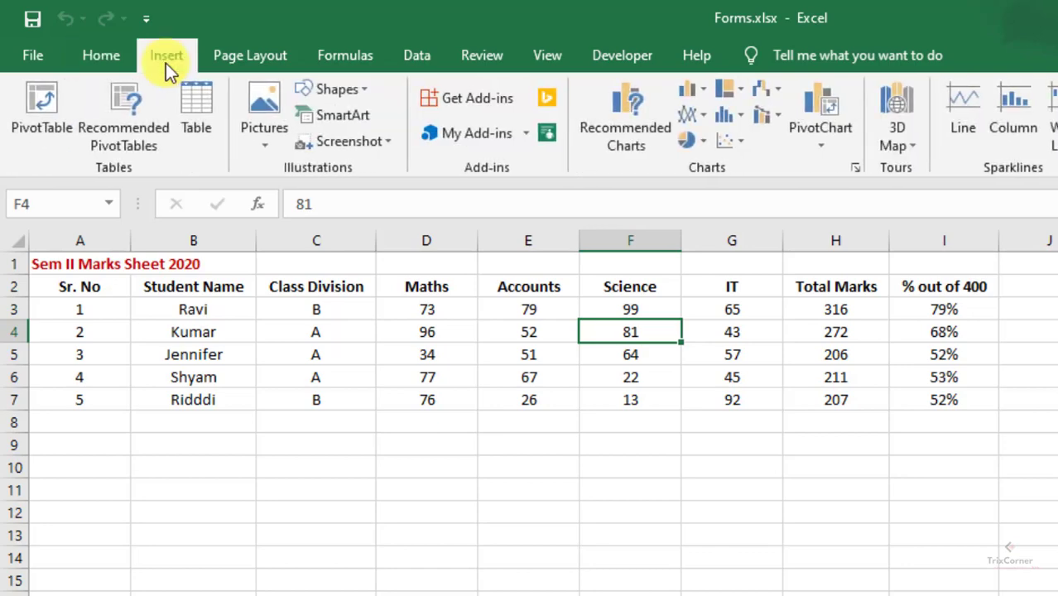
click(196, 112)
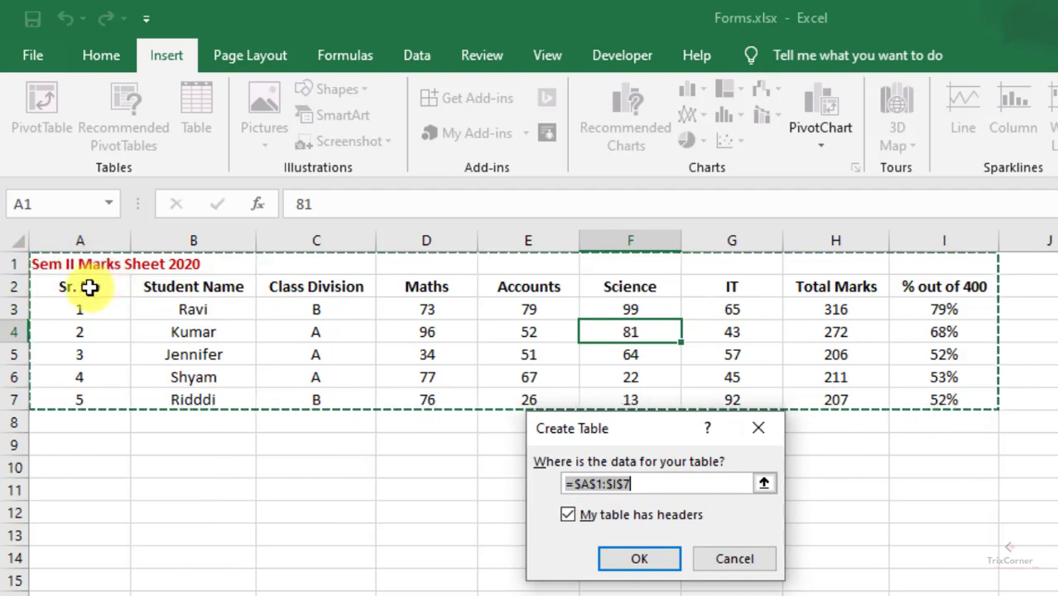
drag(85, 285, 903, 398)
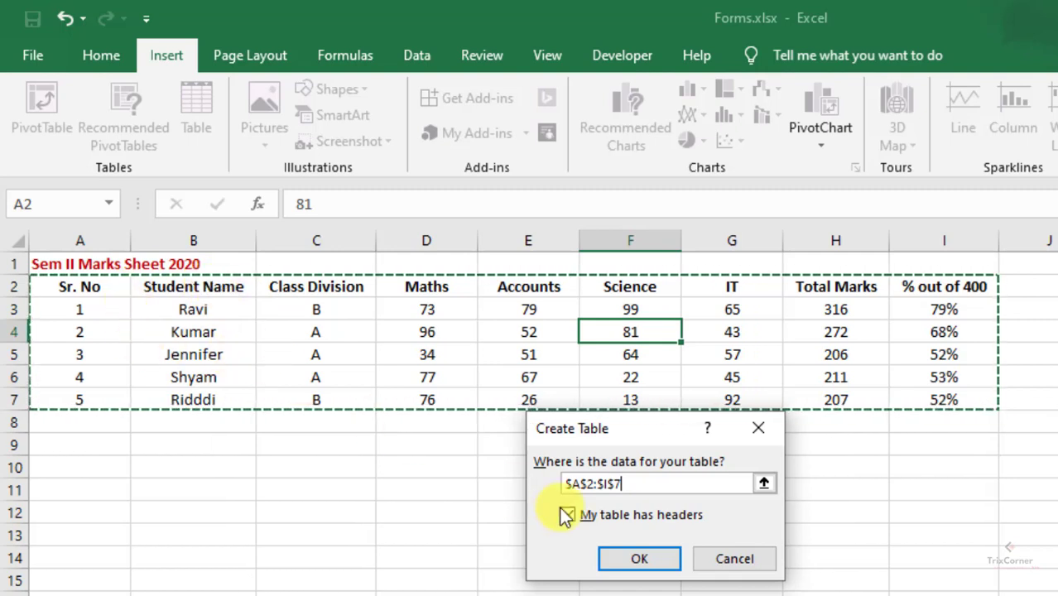
click(621, 560)
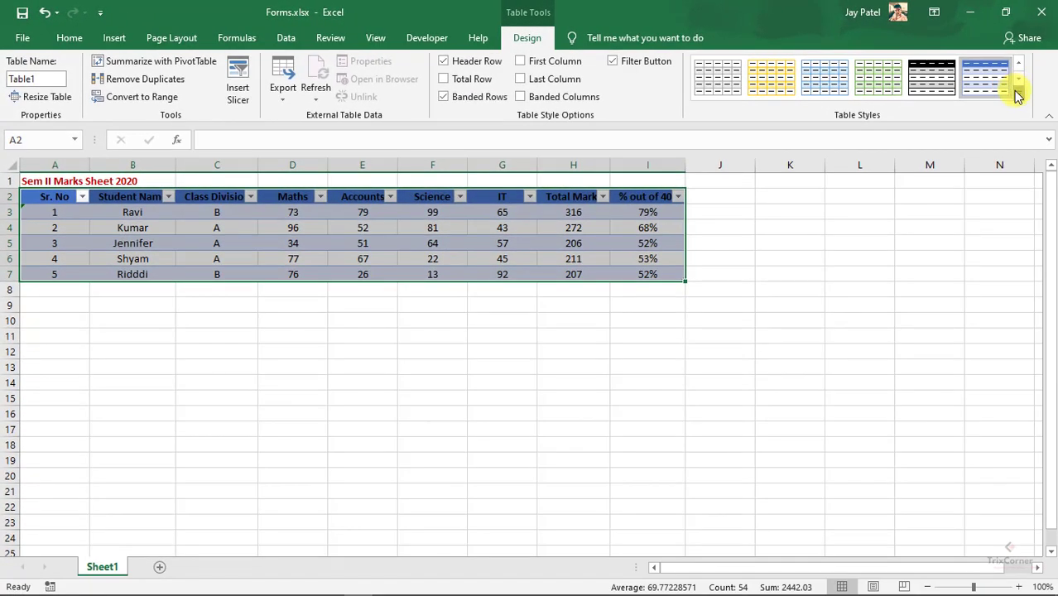
Step: Apply the light grey banded table style with gridlines and name the table Marks
click(1017, 93)
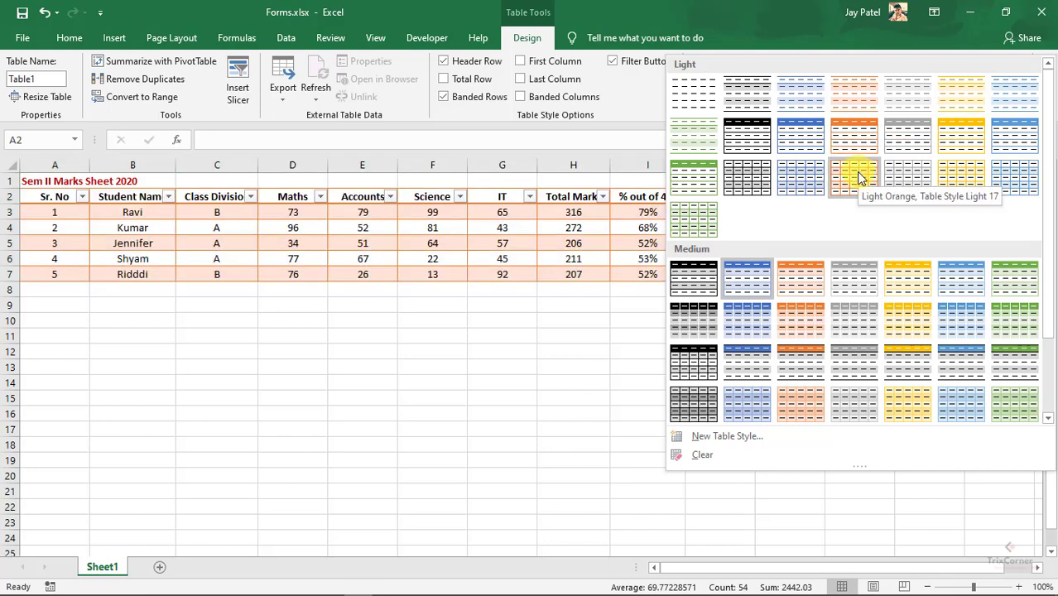
click(917, 177)
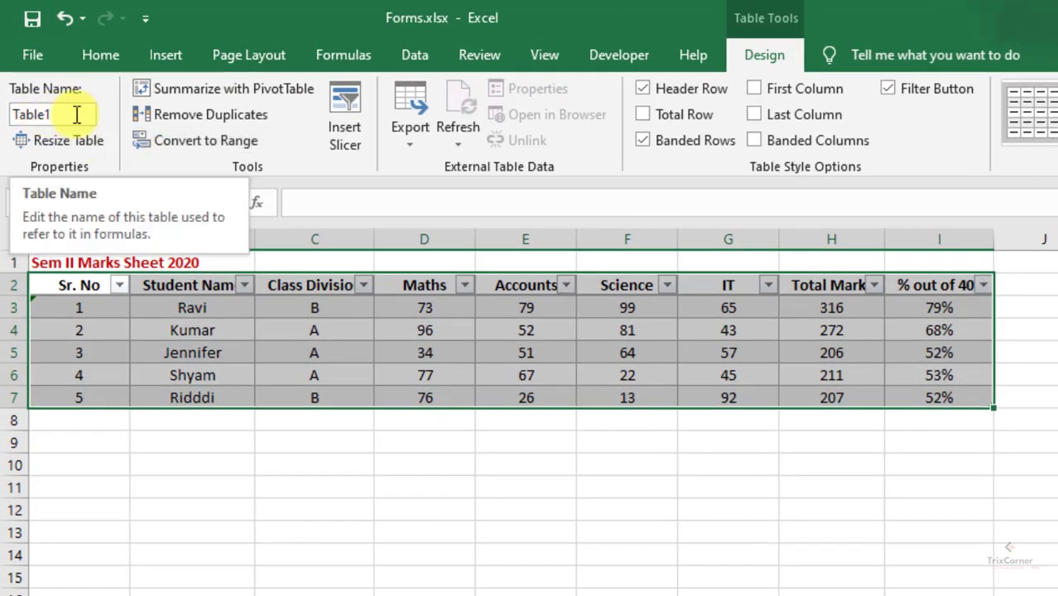
drag(72, 115, 80, 91)
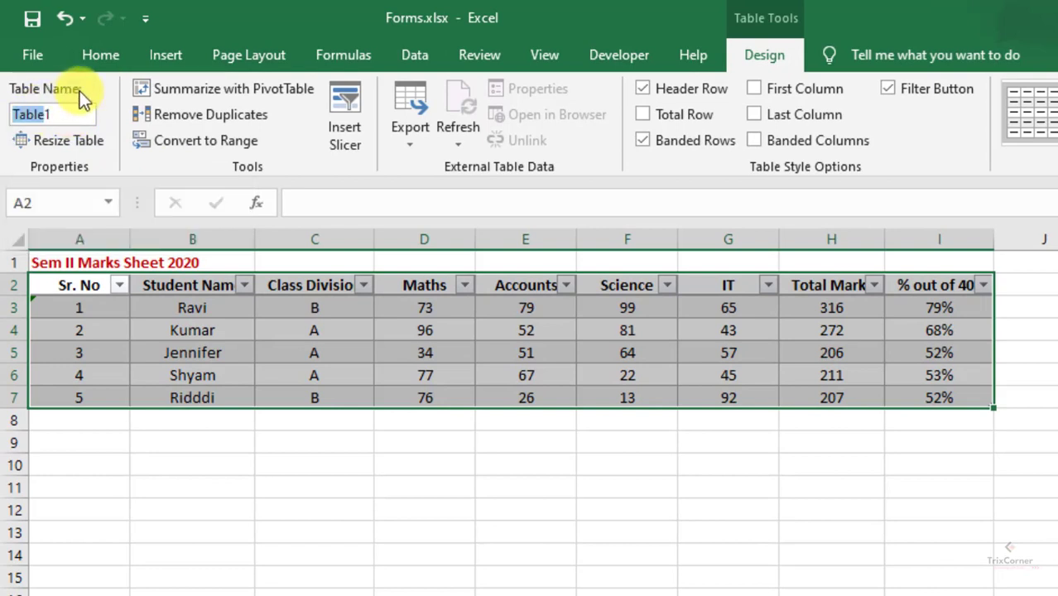
text(Marks)
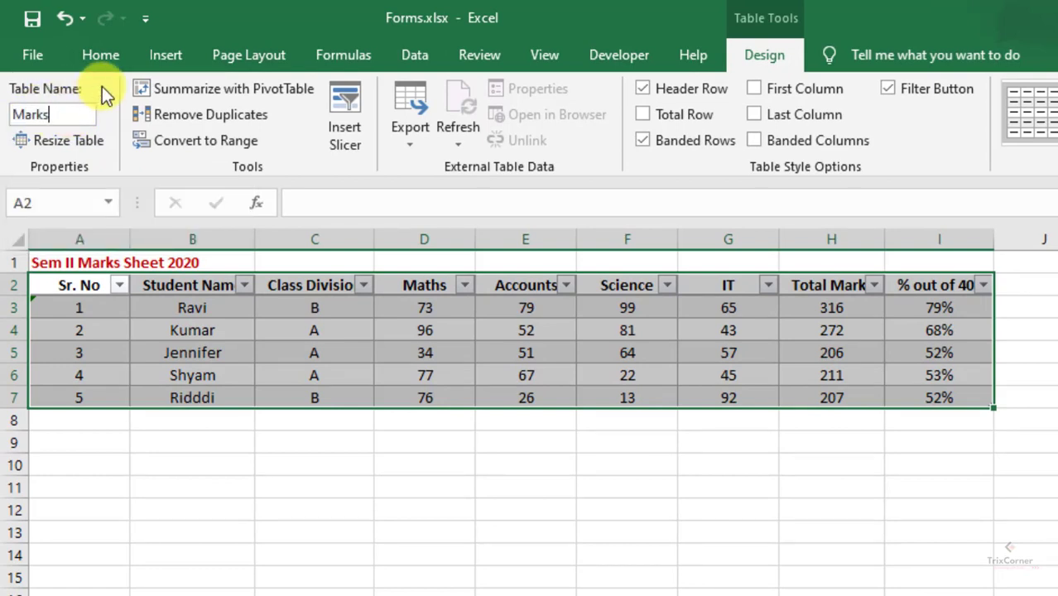
key(Return)
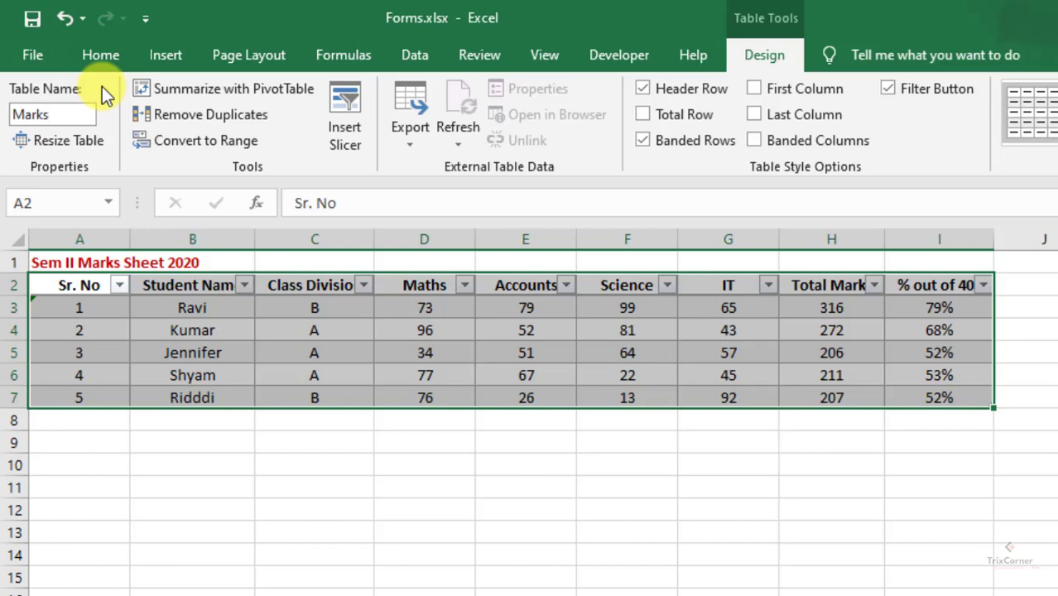
click(197, 307)
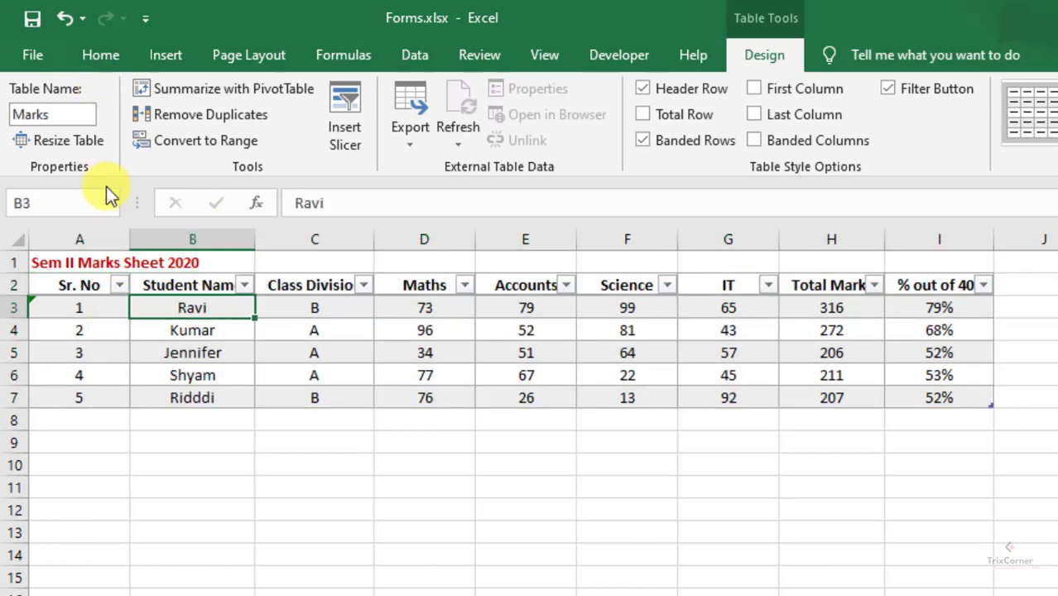
click(239, 360)
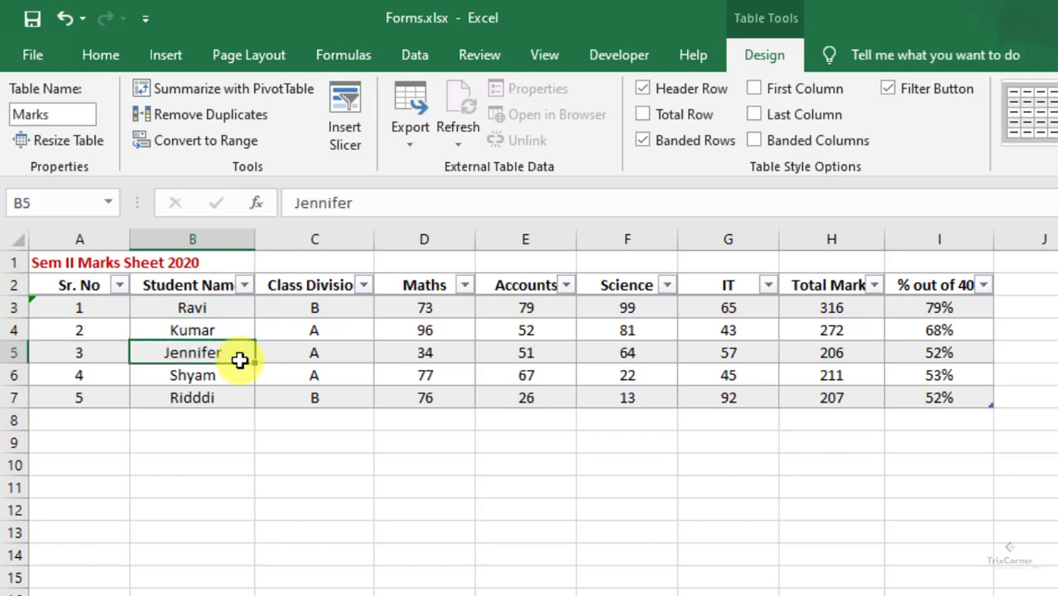
click(276, 332)
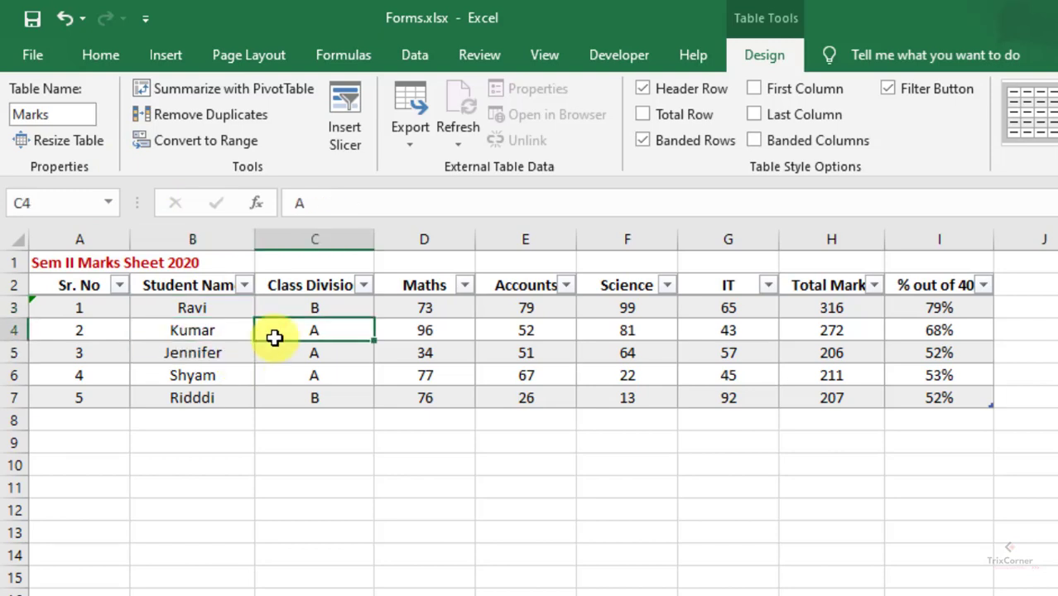
Step: Add the Form... command from Commands Not in the Ribbon to the Quick Access Toolbar for all documents
click(152, 25)
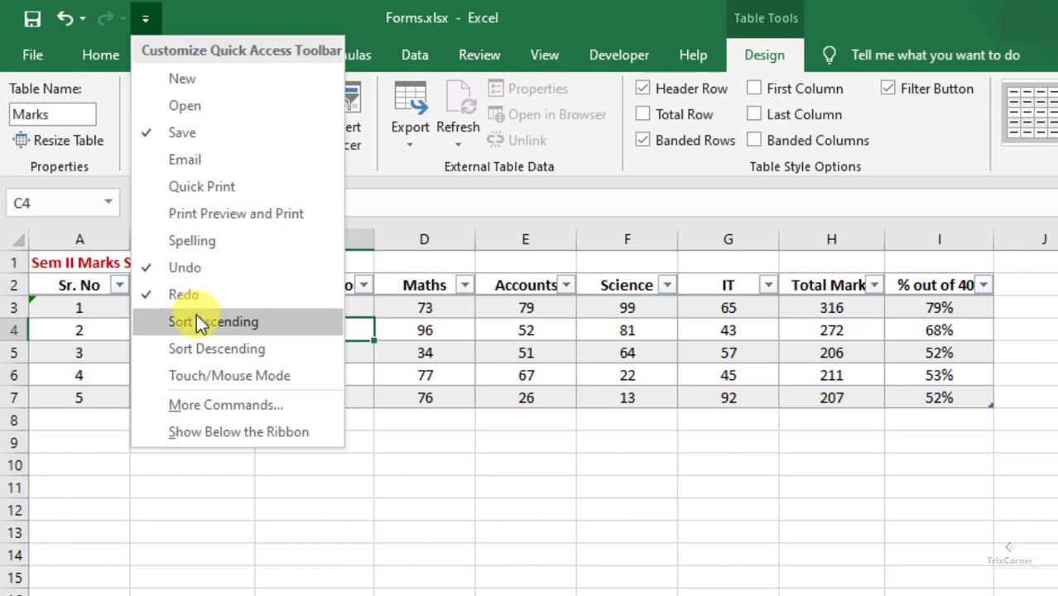
click(158, 404)
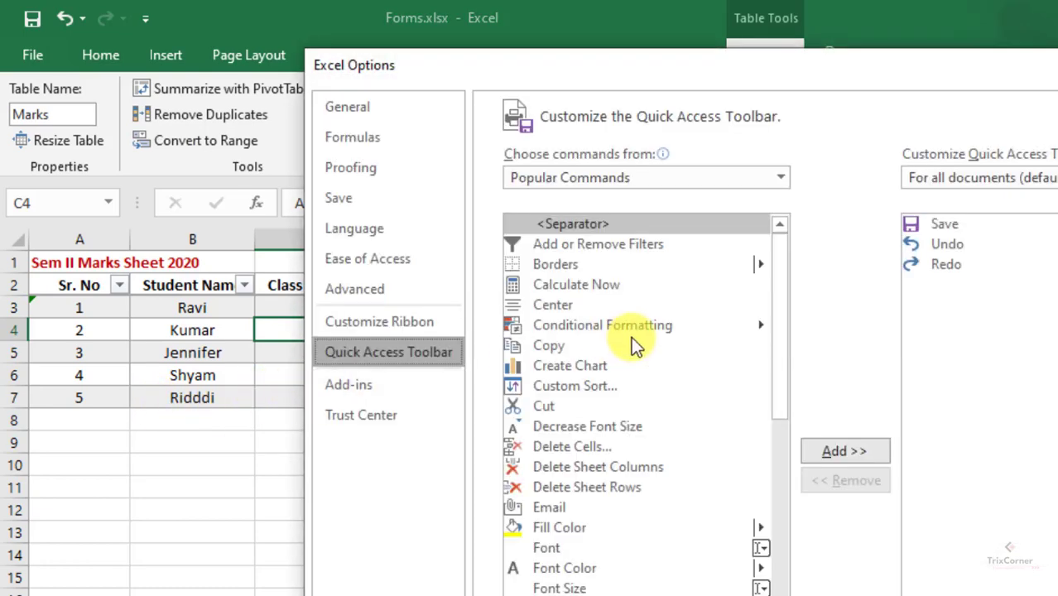
click(746, 178)
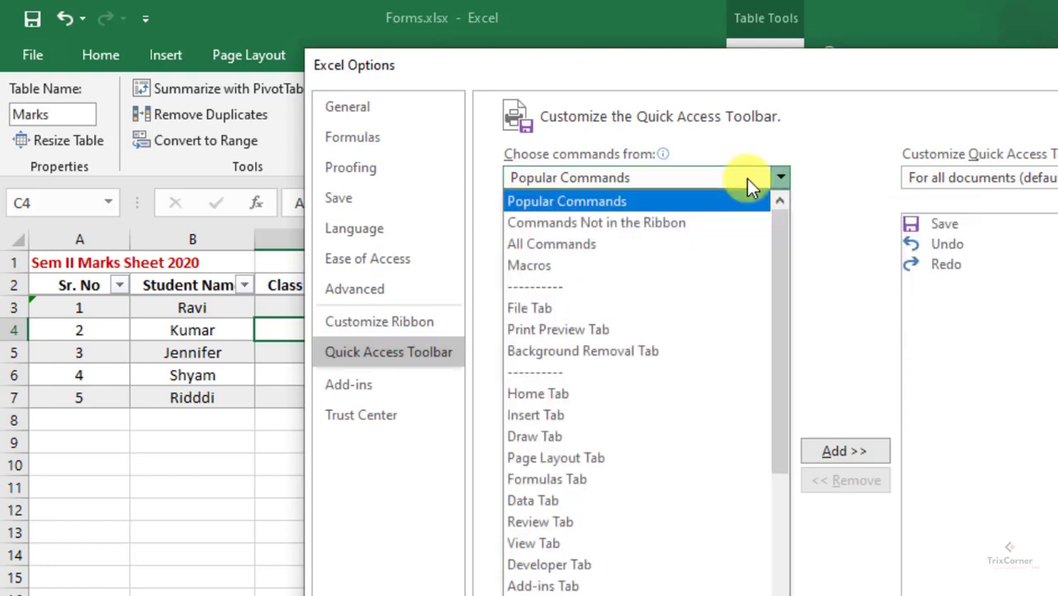
click(706, 223)
scroll(787, 273, down, 1)
mouse_move(785, 267)
mouse_down()
mouse_move(789, 396)
mouse_move(788, 384)
mouse_up()
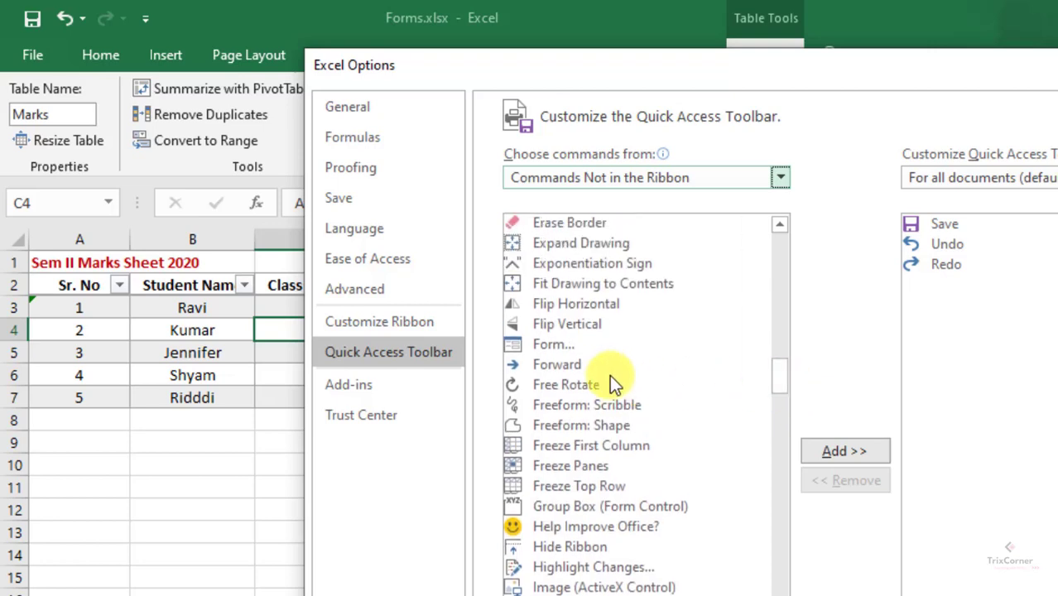
click(593, 346)
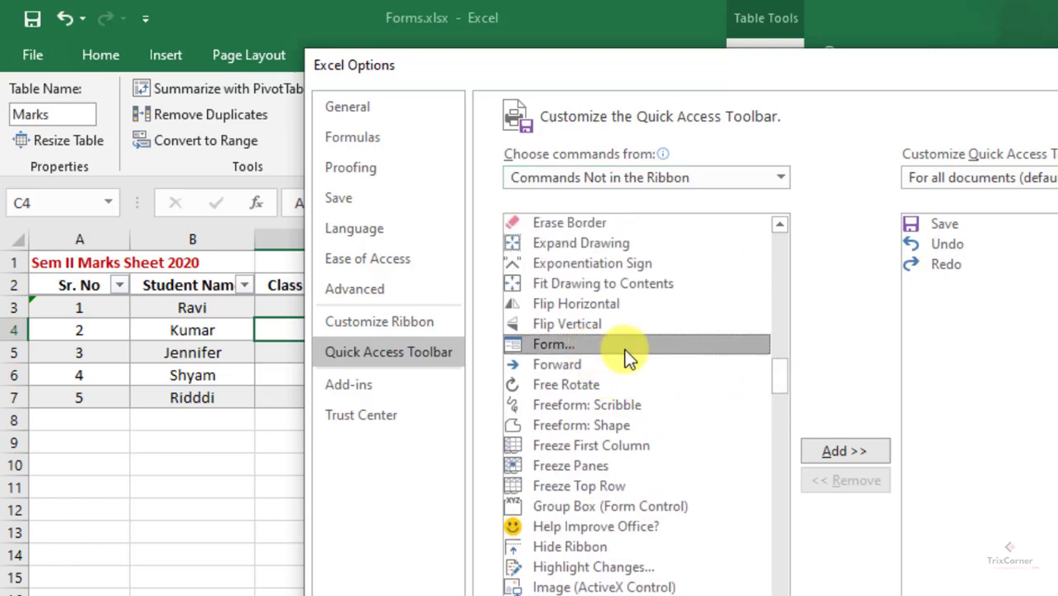
click(841, 452)
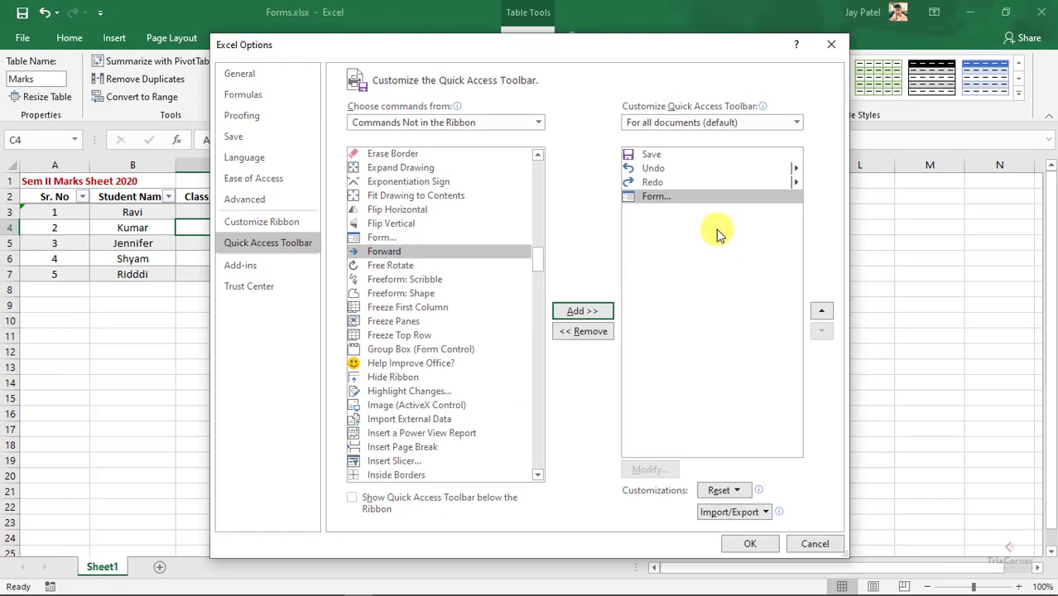
click(745, 545)
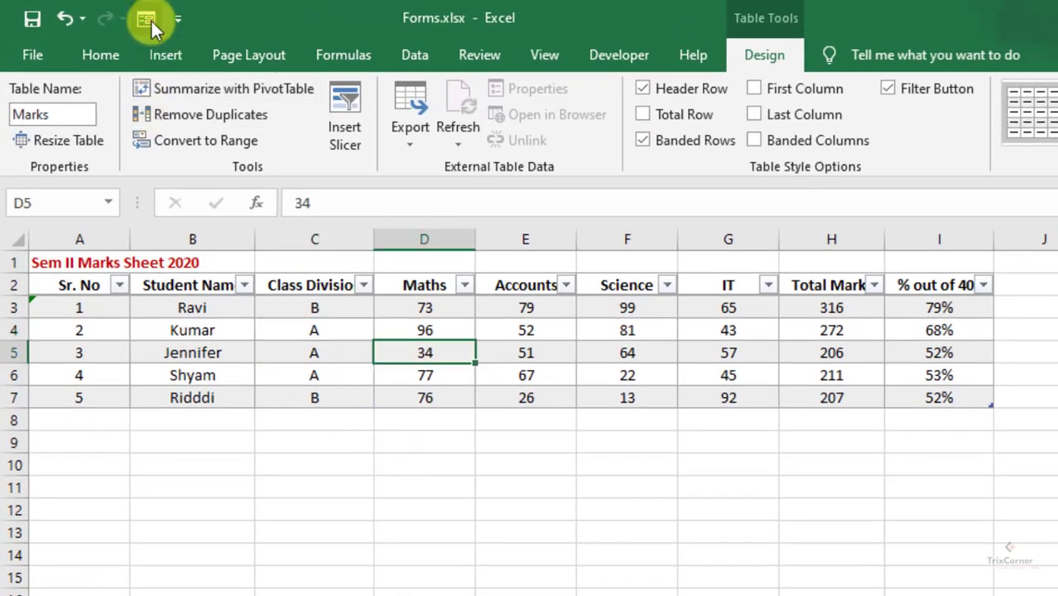
Step: Open the data form for the Marks table, move it clear of the data, and browse the student records forwards and backwards
click(148, 19)
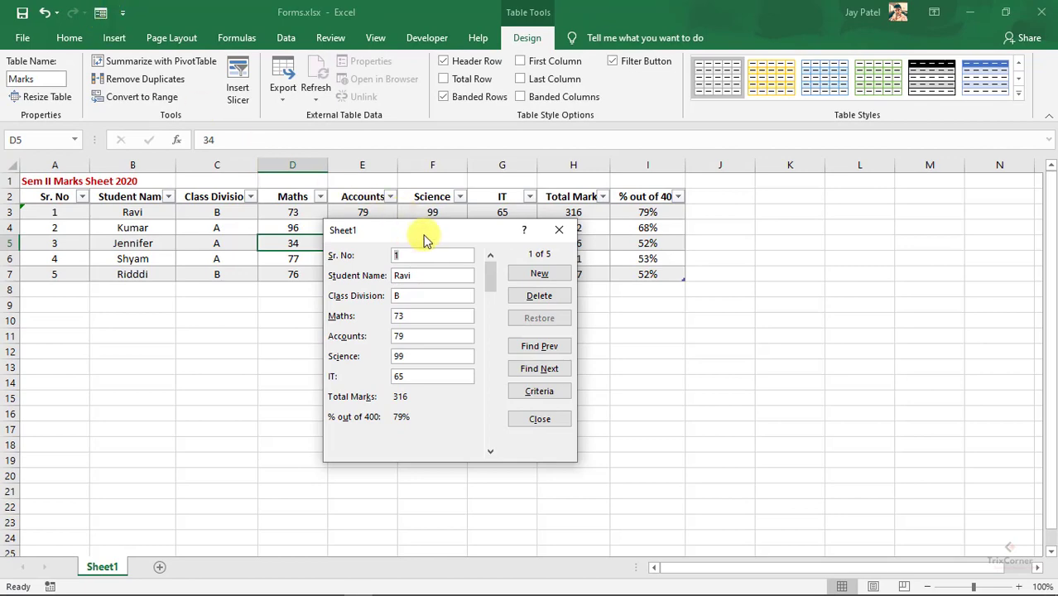
drag(425, 240, 318, 308)
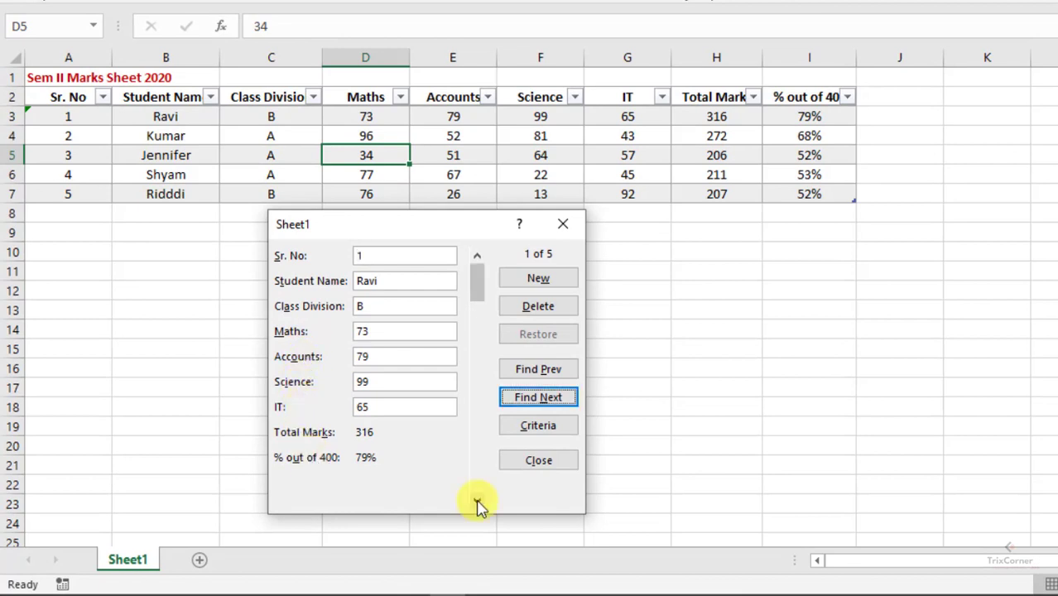
click(476, 500)
click(476, 499)
click(477, 500)
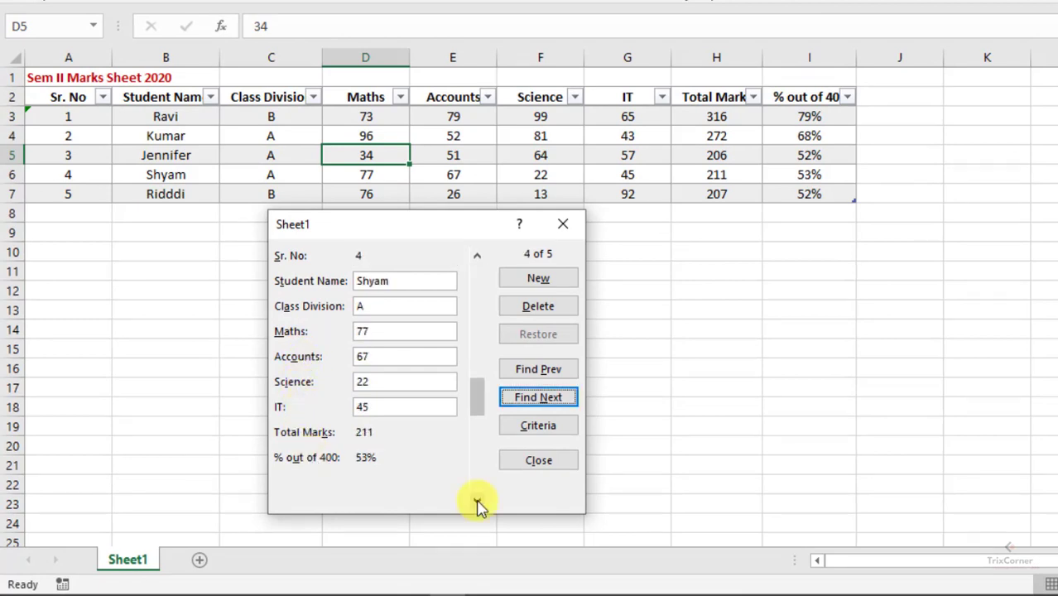
click(536, 371)
click(535, 373)
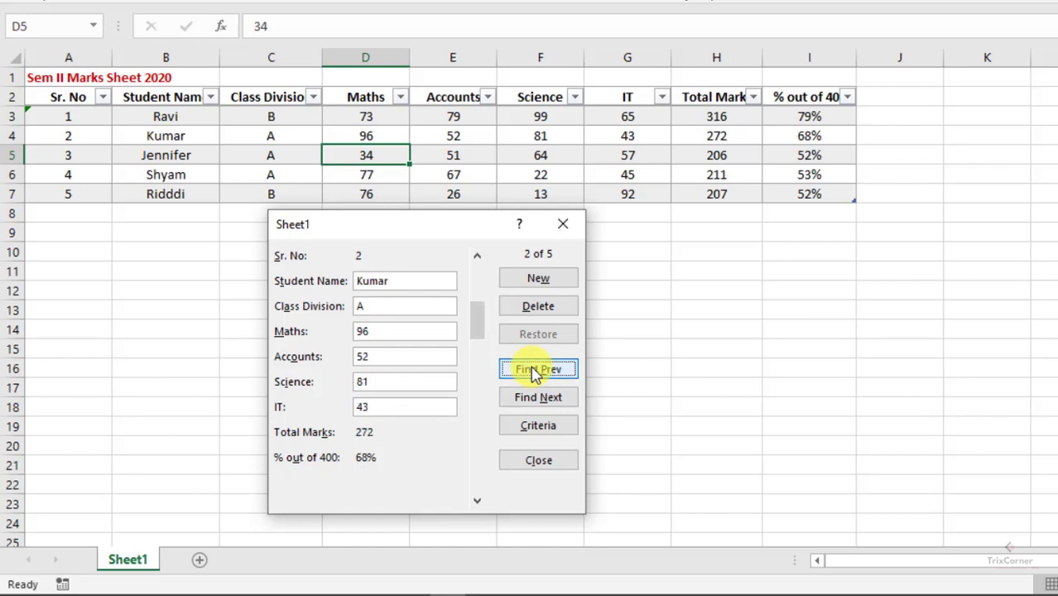
click(535, 373)
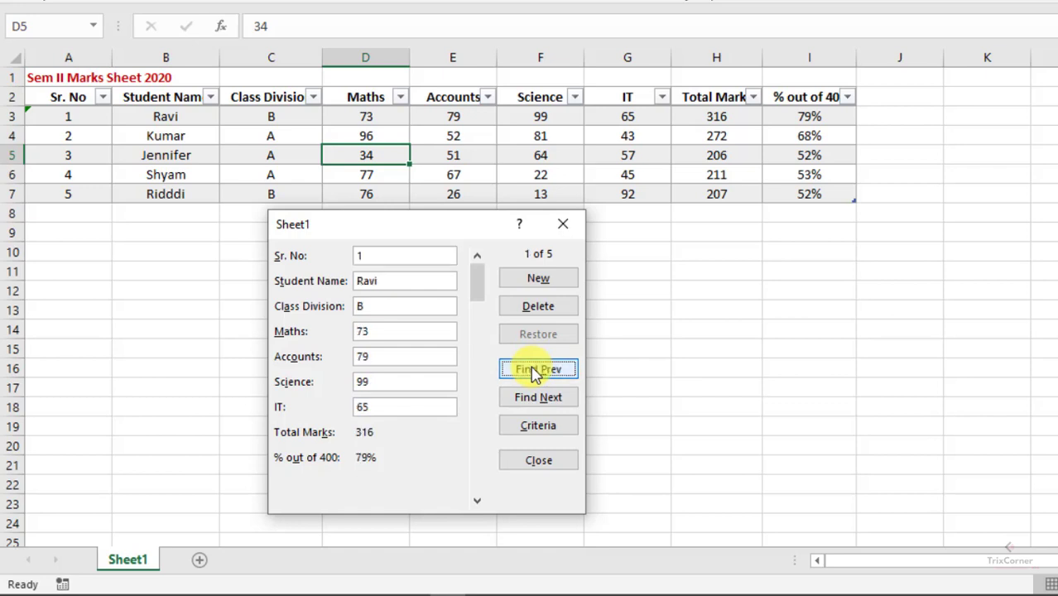
click(477, 501)
click(476, 501)
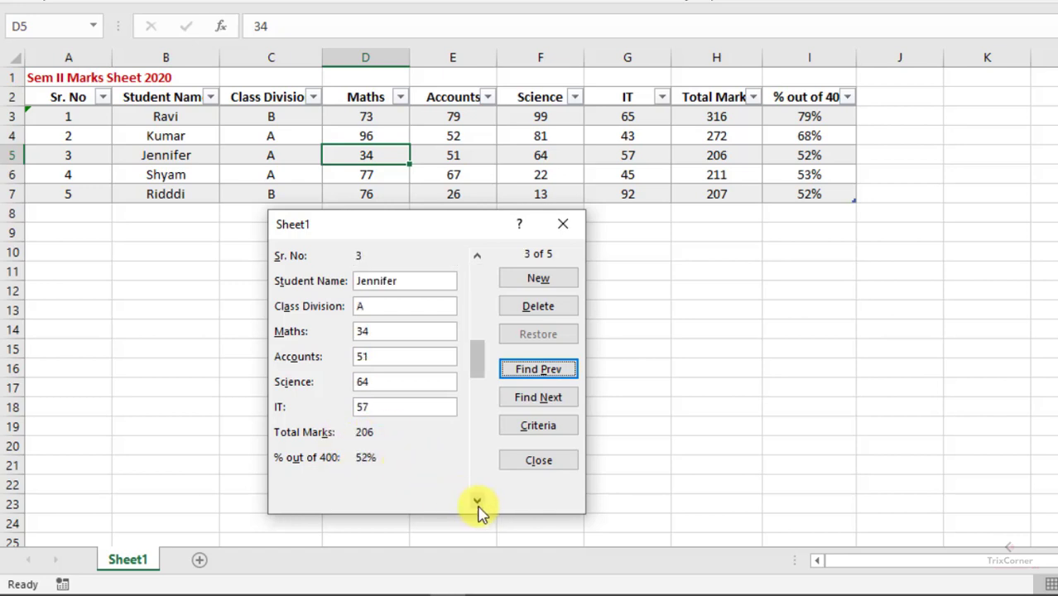
Step: Browse the data form past the last student record to the blank entry, and return to the last record
click(476, 501)
click(477, 501)
click(477, 500)
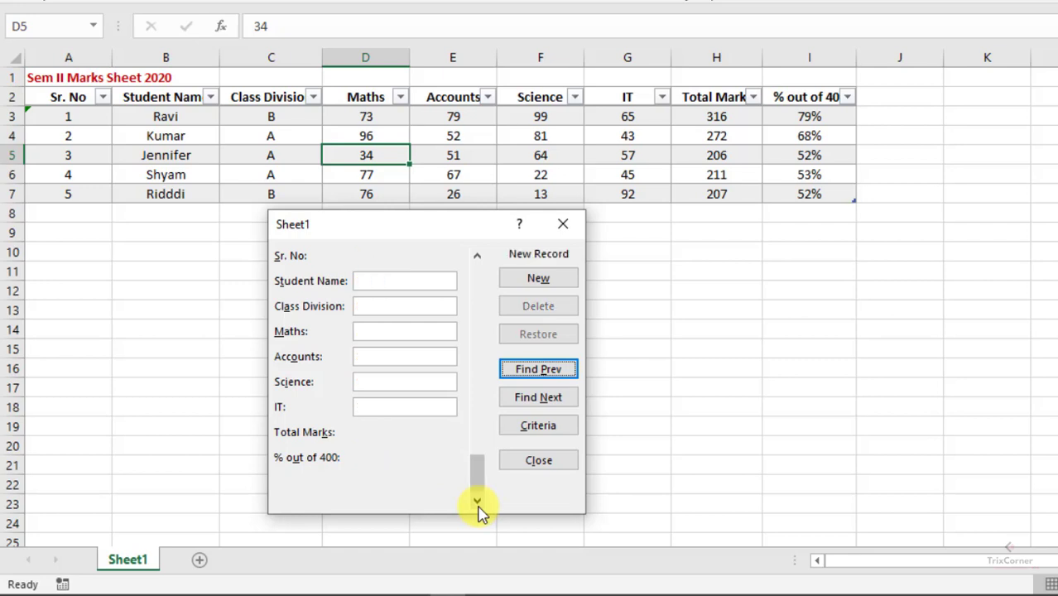
click(476, 255)
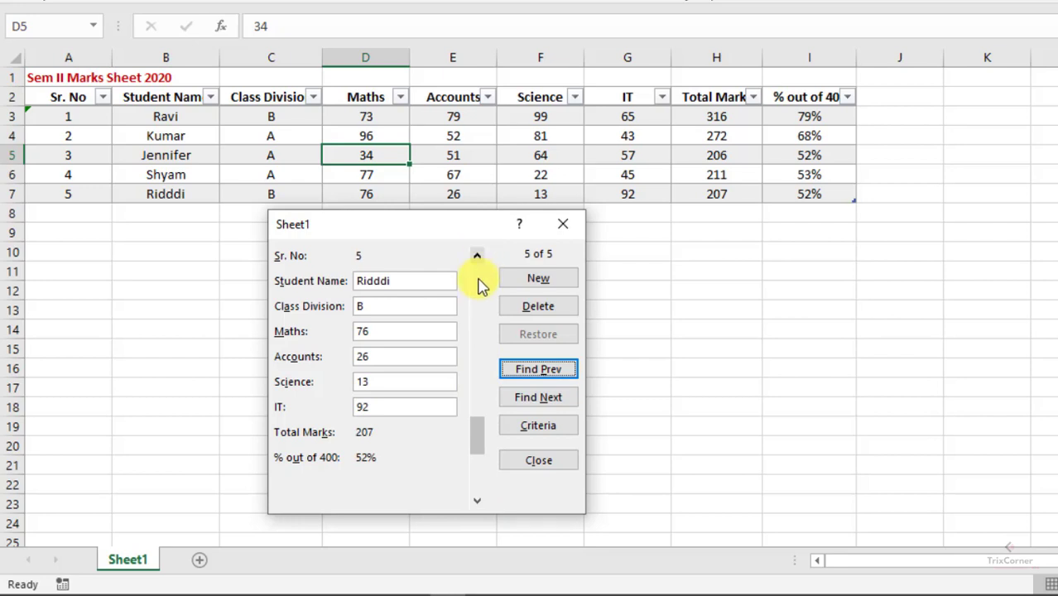
Step: Add a new student record with the student's name, Class Division A, Maths 92, Accounts 85, Science 46 and IT 52
click(538, 282)
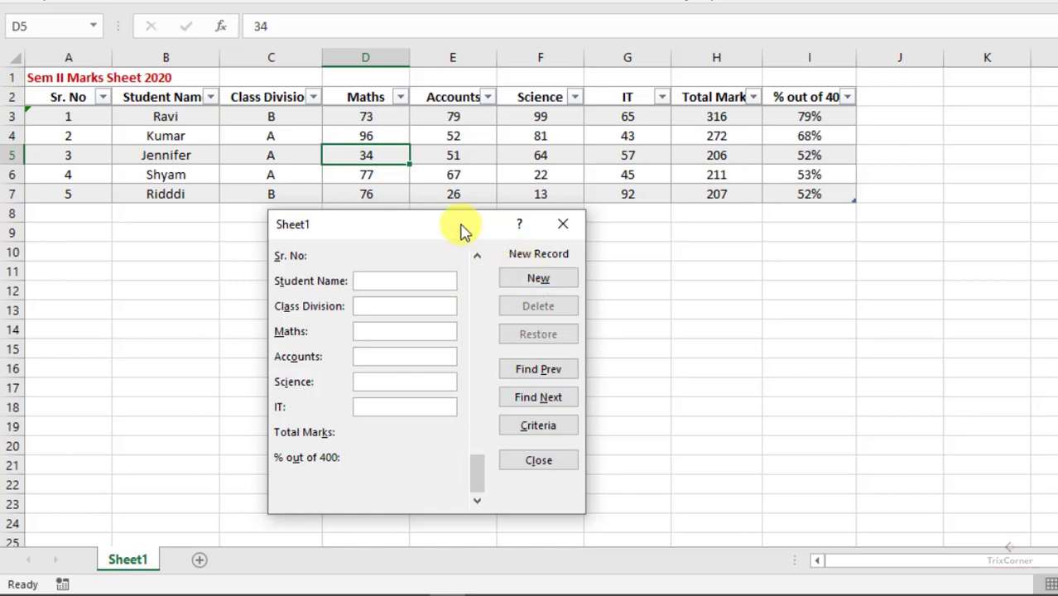
drag(448, 229, 471, 93)
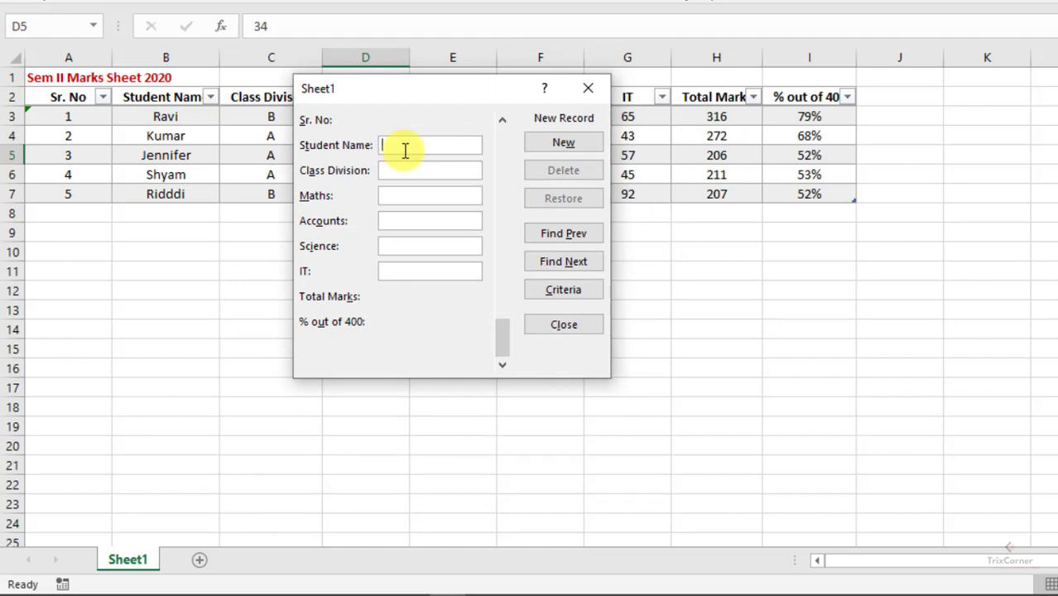
text(Binod)
key(Tab)
text(A)
text(92)
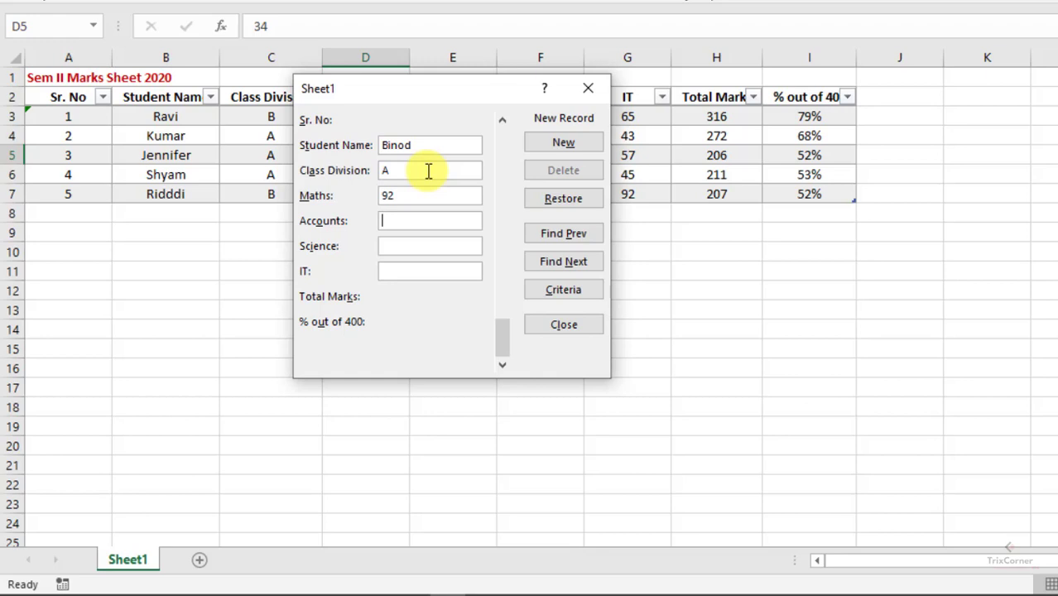
text(85)
text(46)
key(Tab)
text(52)
key(Return)
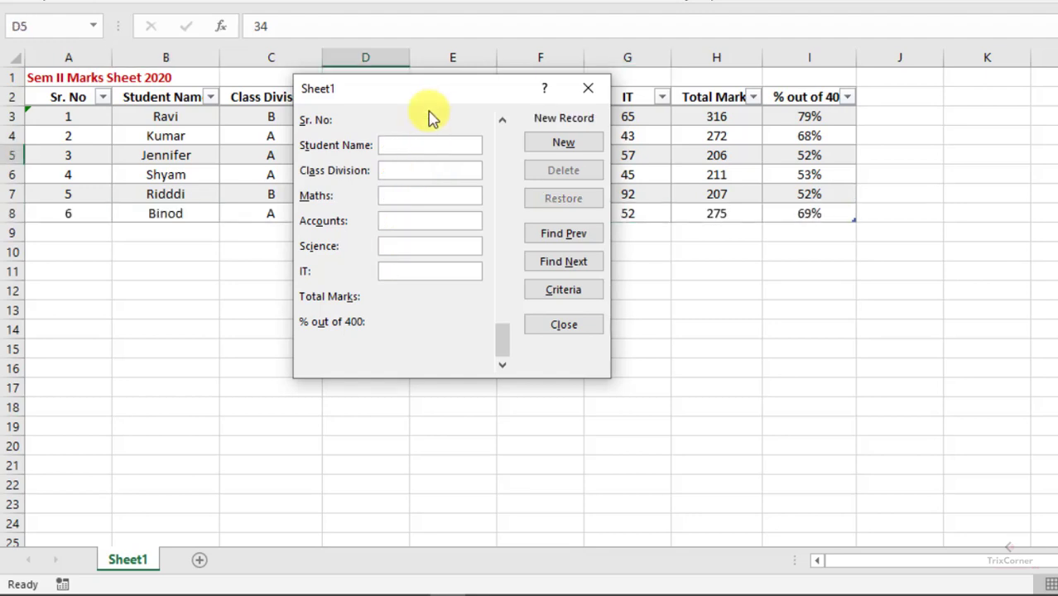
drag(432, 98, 362, 279)
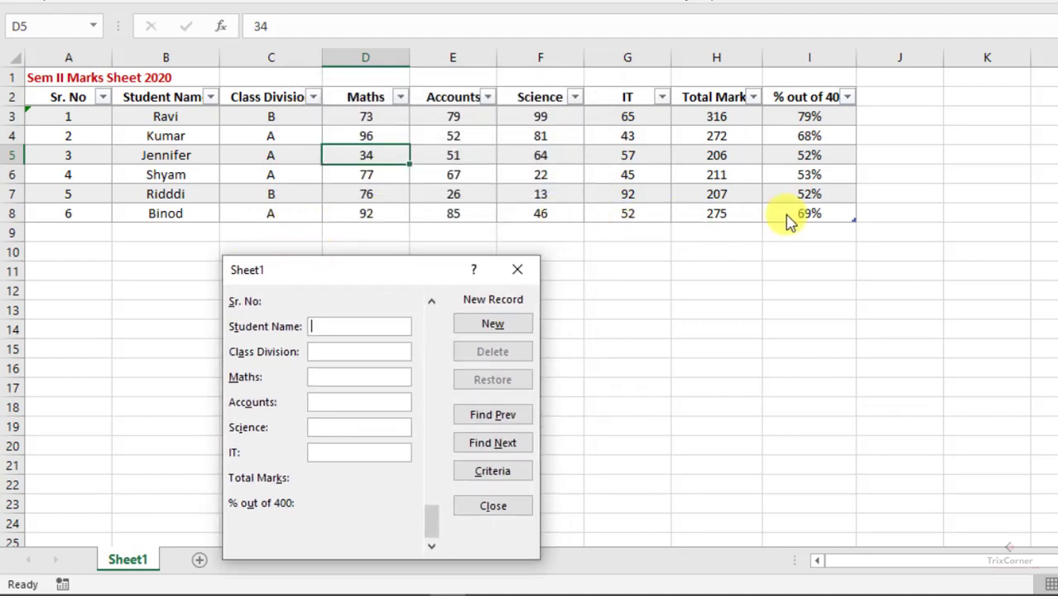
Step: Add another student record with the student's name, Class Division B, Maths 39, Accounts 47, Science 63 and IT 21
drag(406, 274, 506, 111)
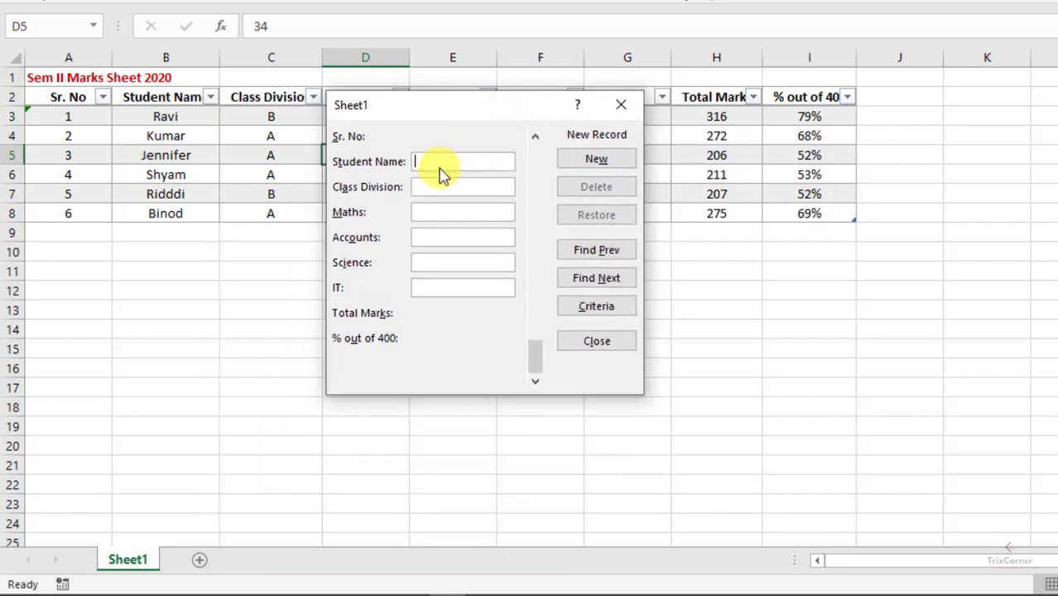
text(Donald)
key(Tab)
text(B)
text(39)
key(Tab)
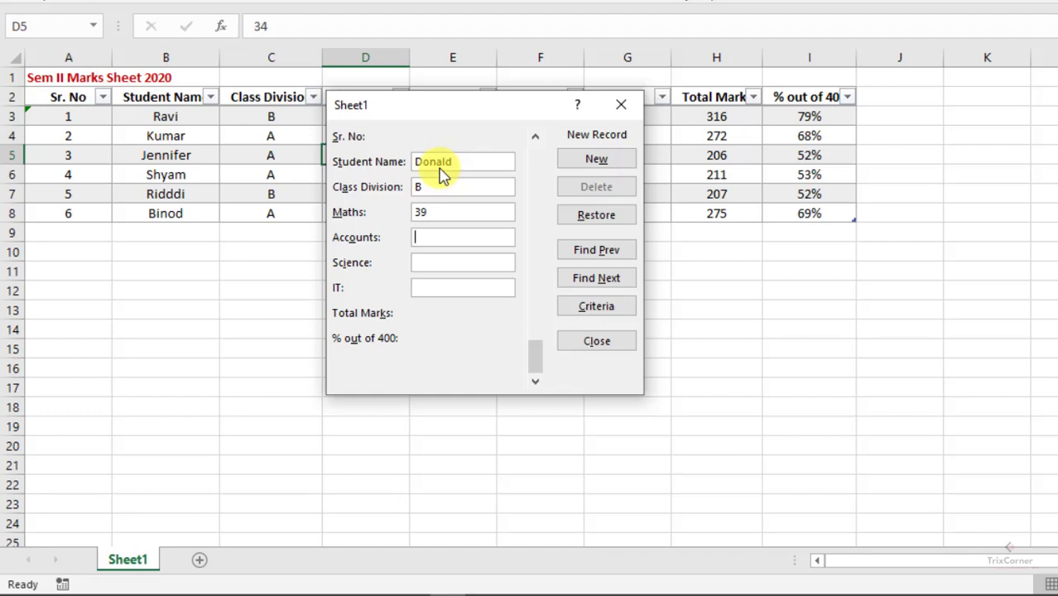
text(47)
key(Tab)
text(63)
key(Tab)
text(21)
key(Return)
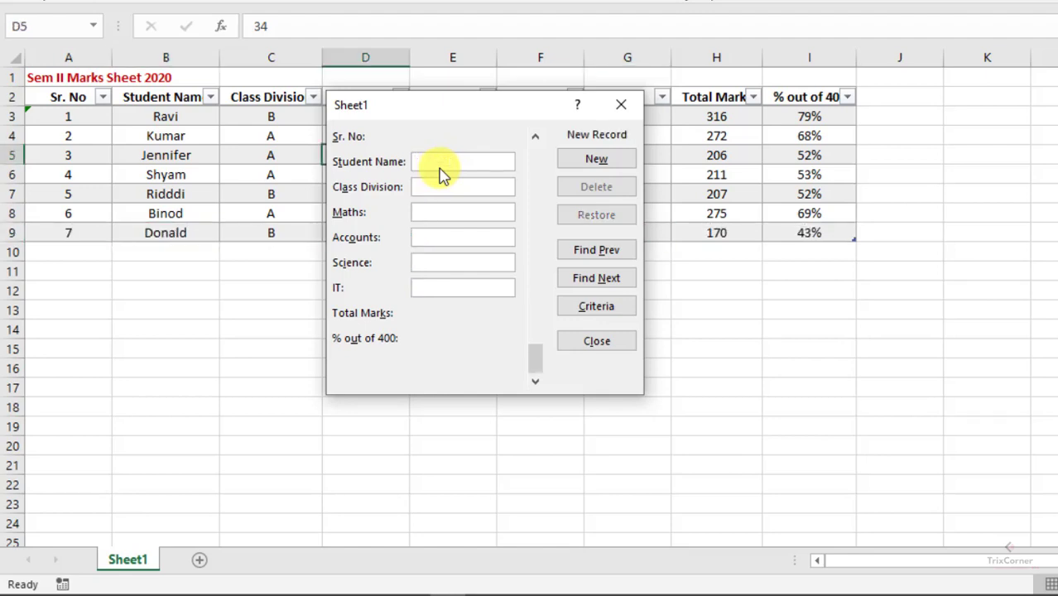
drag(470, 113, 448, 307)
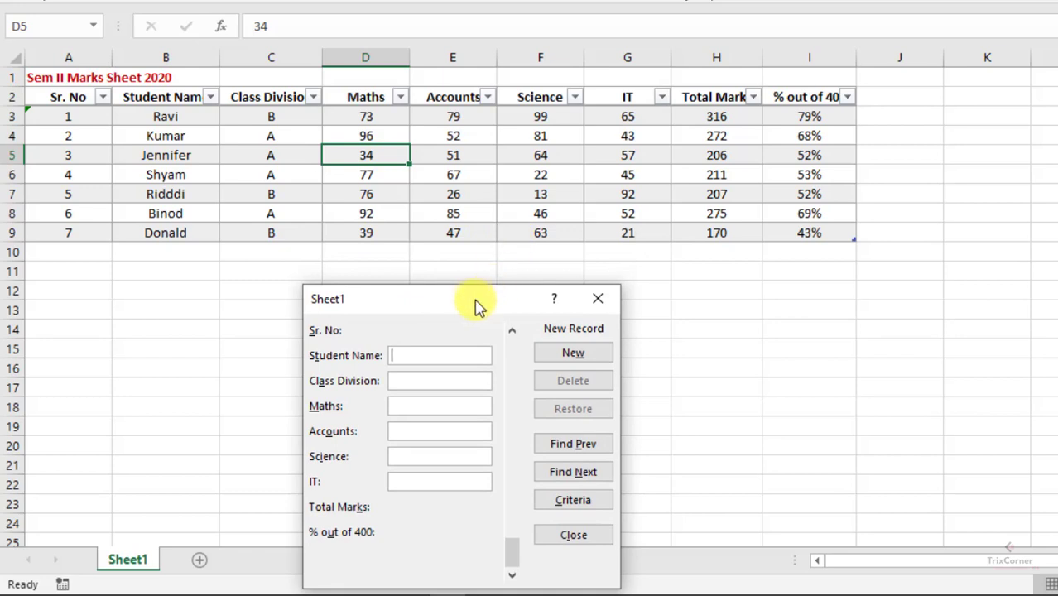
Step: Delete the seventh student record through the data form and confirm the permanent deletion
drag(465, 307, 479, 97)
click(528, 124)
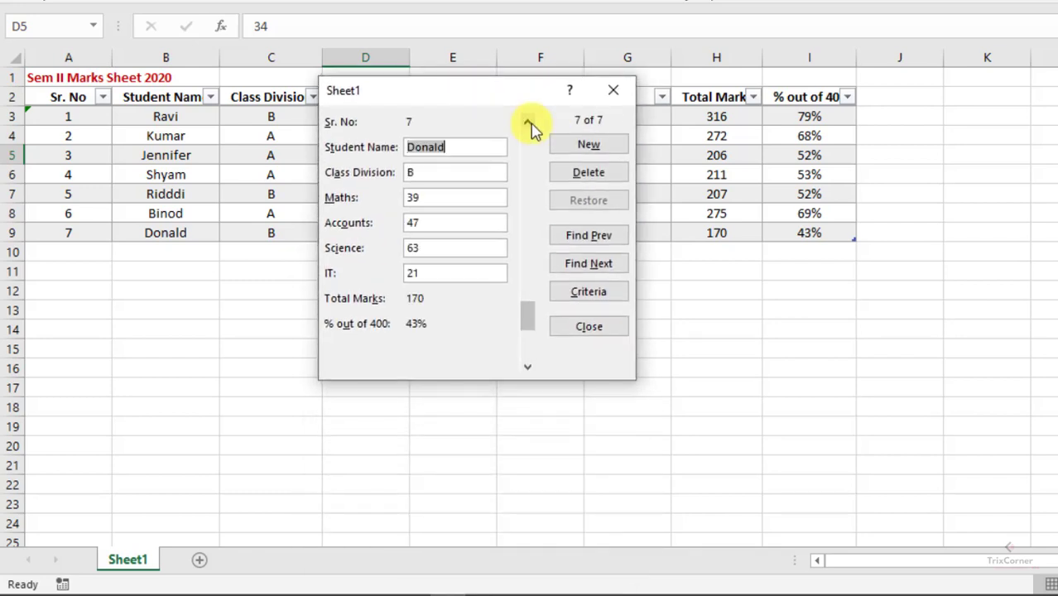
click(576, 181)
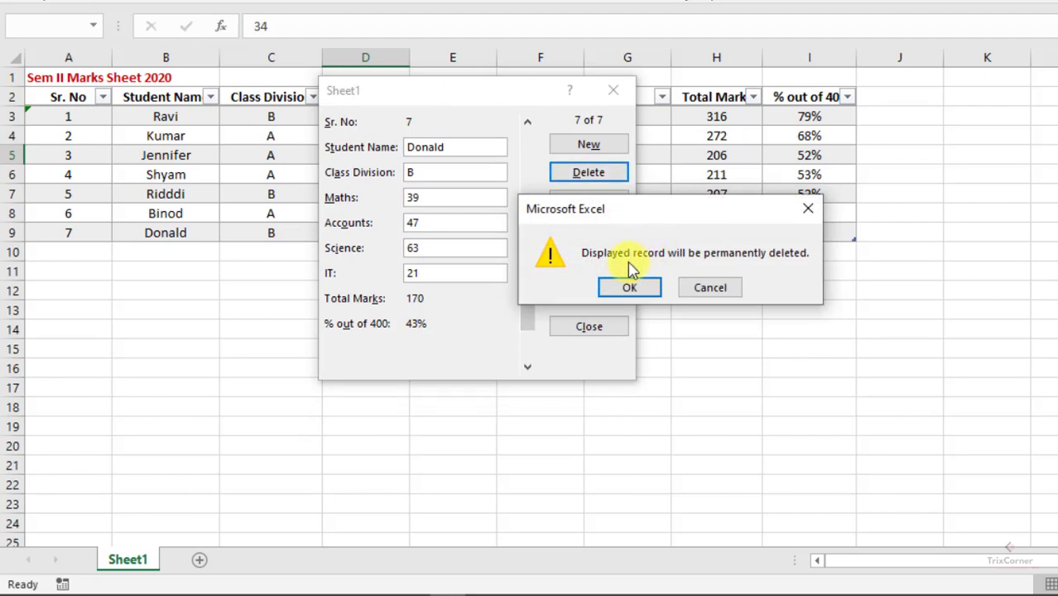
drag(629, 214, 500, 176)
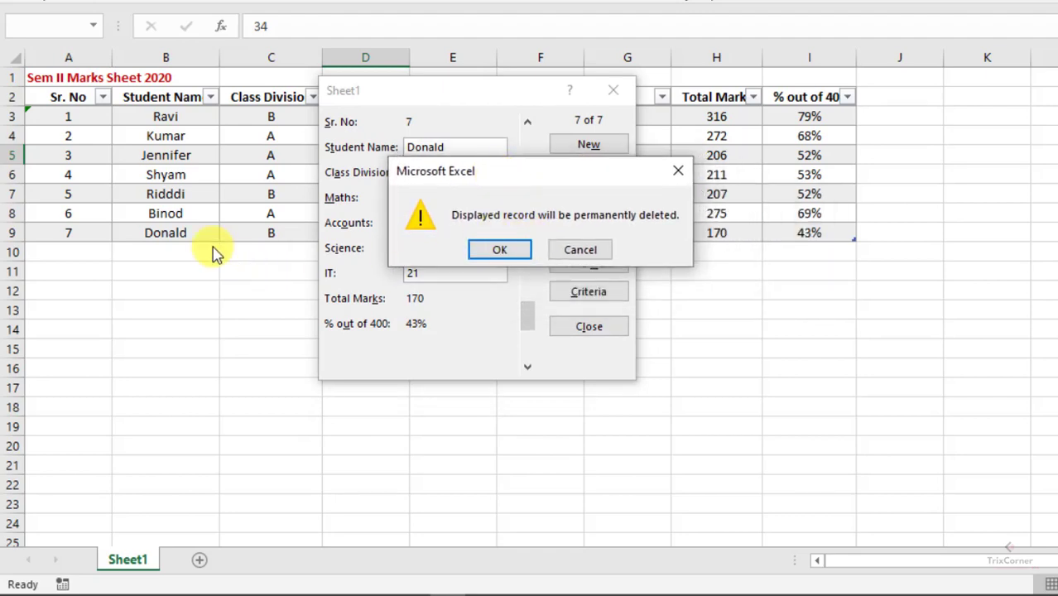
click(491, 251)
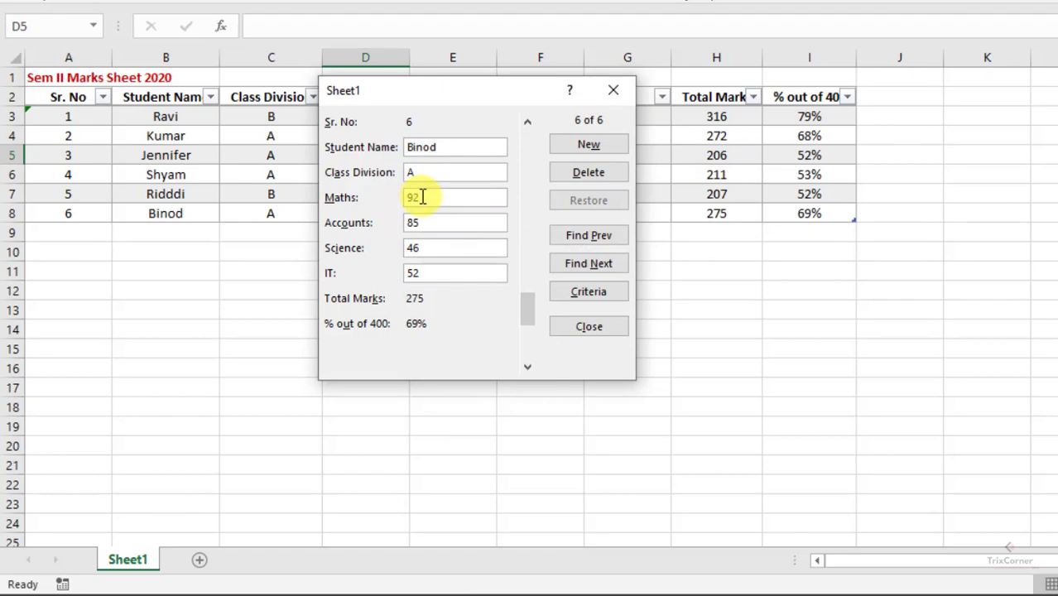
Step: Change the sixth student's Maths mark to 86, and restore the record's original values before saving
drag(421, 195, 399, 197)
text(86)
click(570, 203)
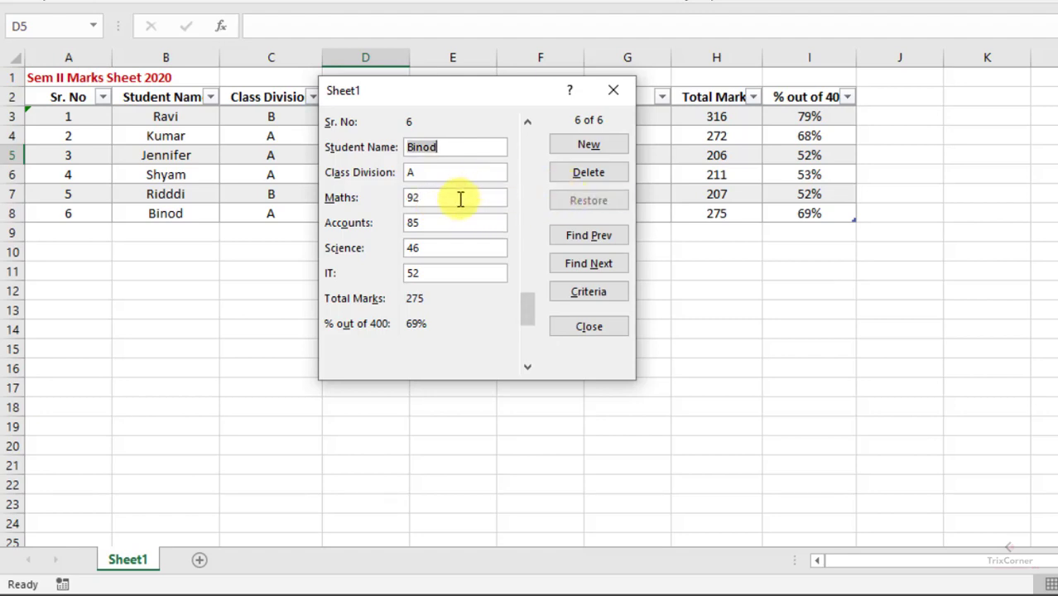
click(461, 199)
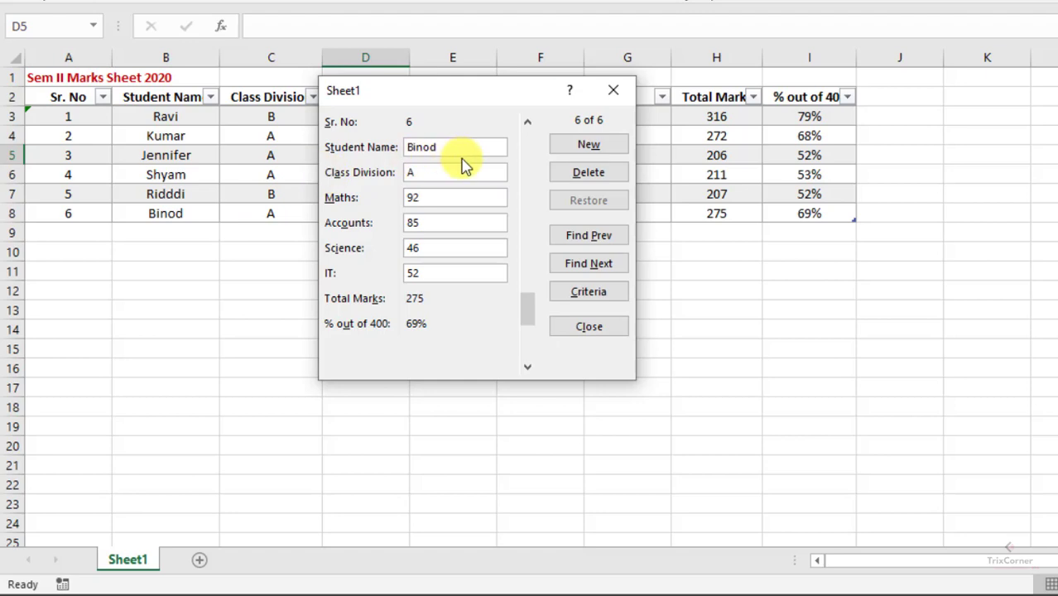
Step: Return to the first student record and browse forward through the following records
key(ctrl+Up)
click(598, 237)
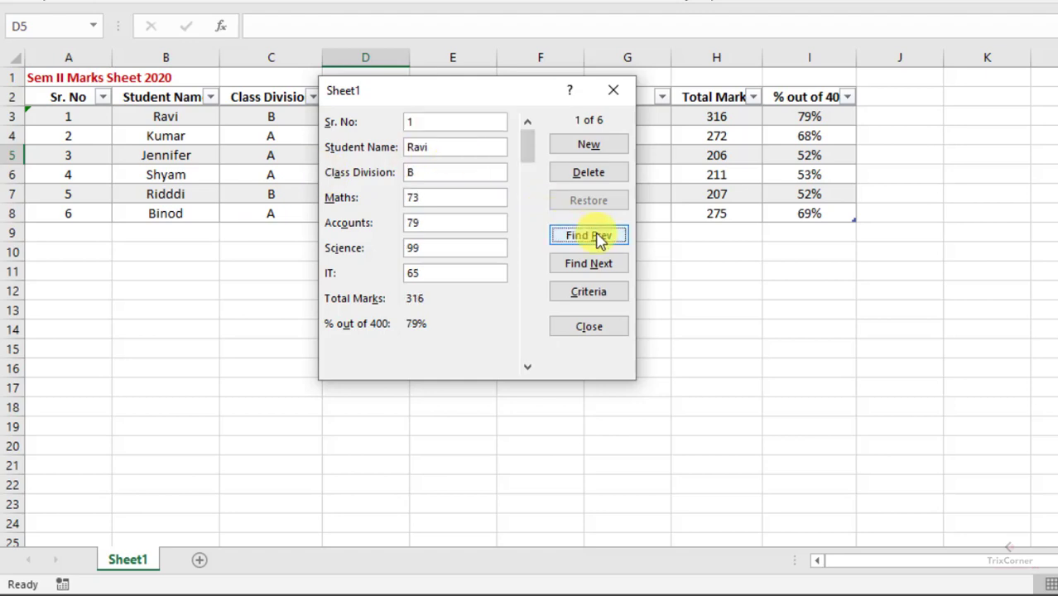
click(589, 265)
click(591, 270)
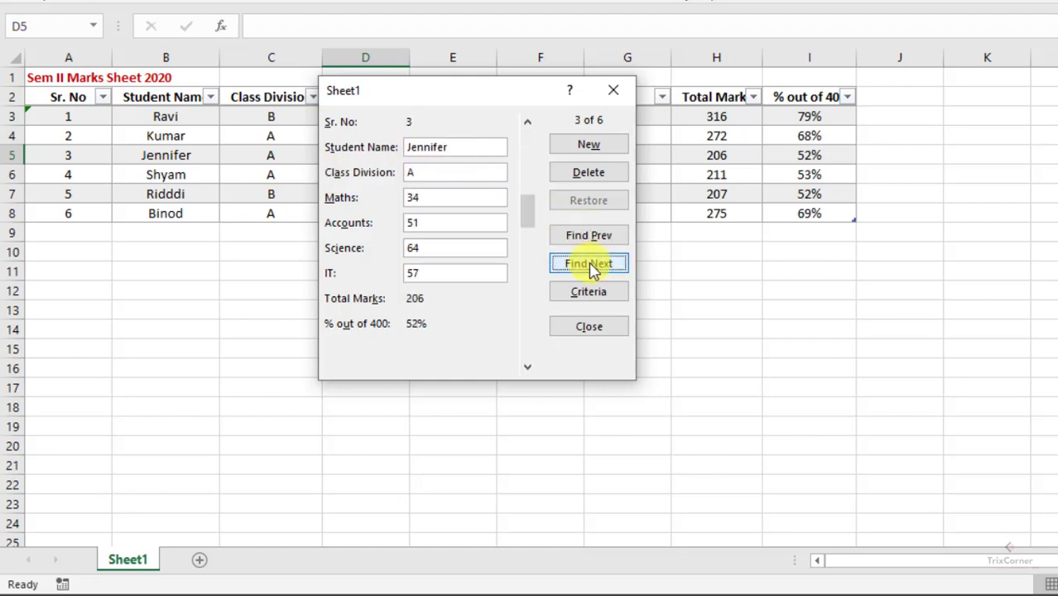
click(590, 268)
Step: Search the records with the criterion Class Division B and step through the matches in both directions
click(586, 294)
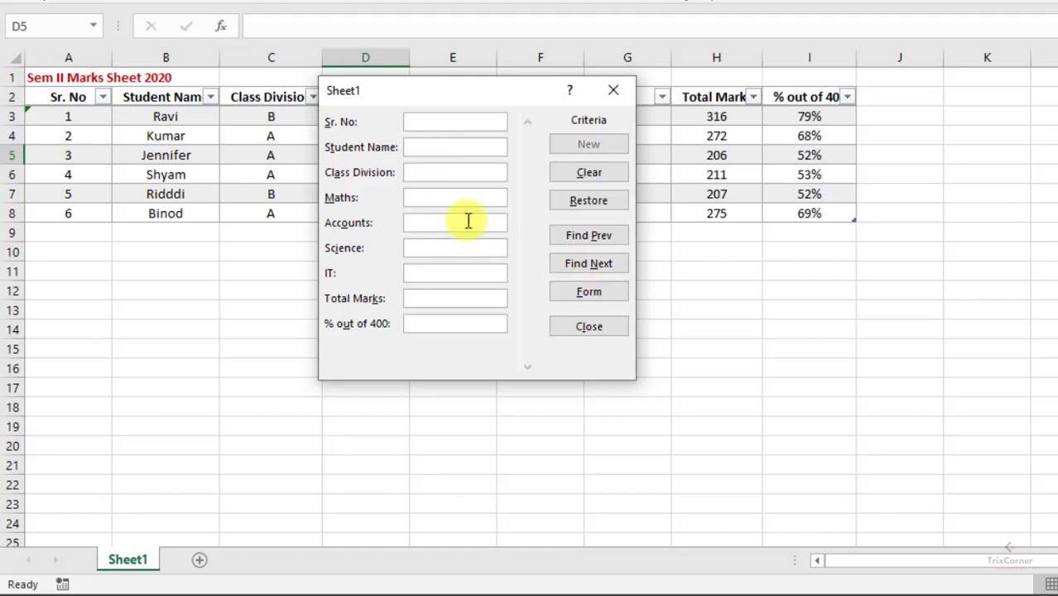
click(429, 175)
text(B)
click(569, 267)
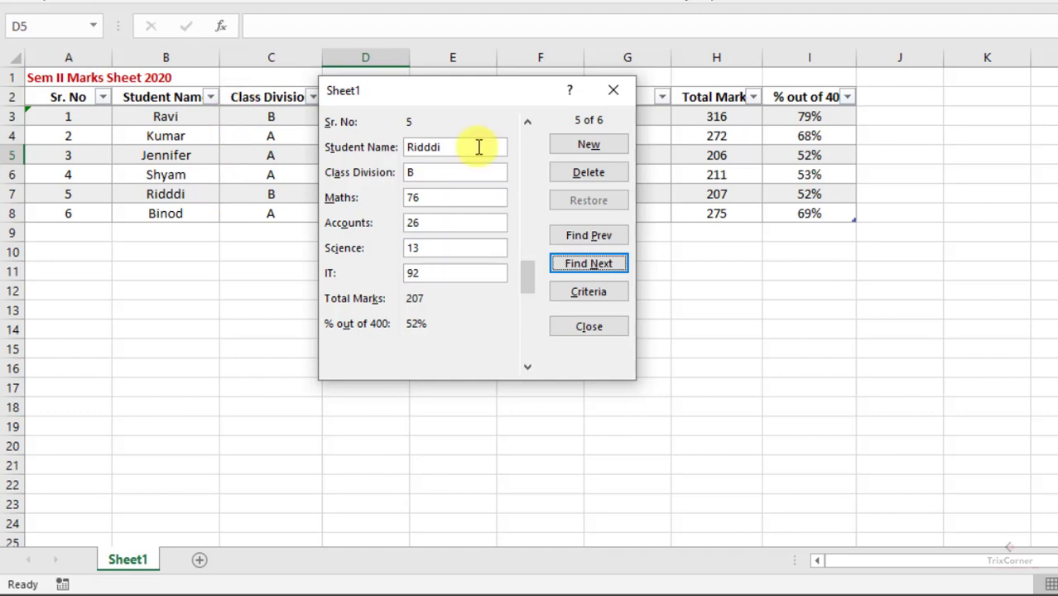
click(592, 266)
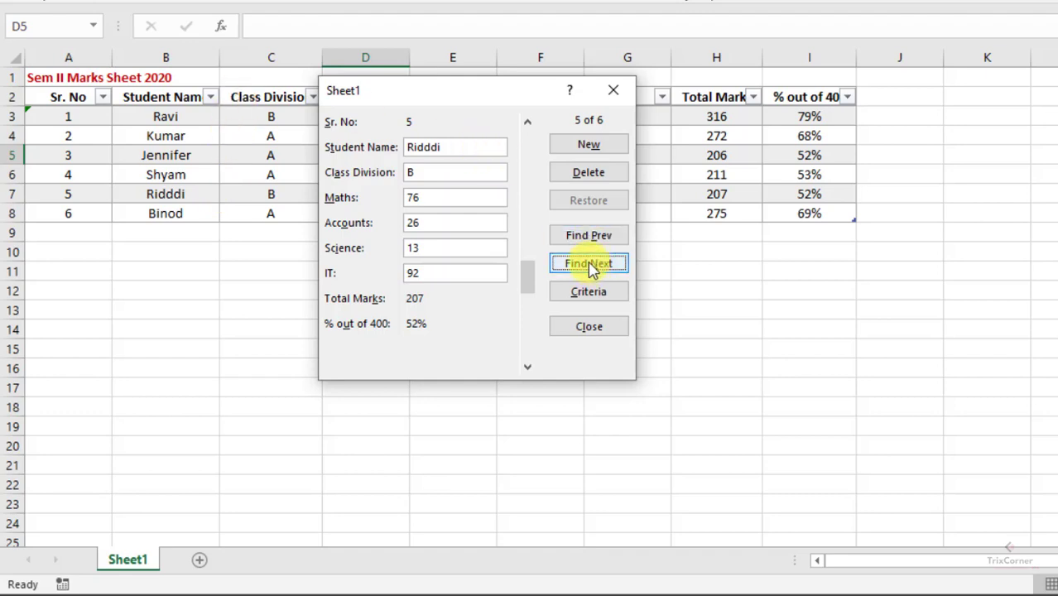
click(592, 269)
click(592, 269)
click(592, 269)
click(592, 269)
click(593, 239)
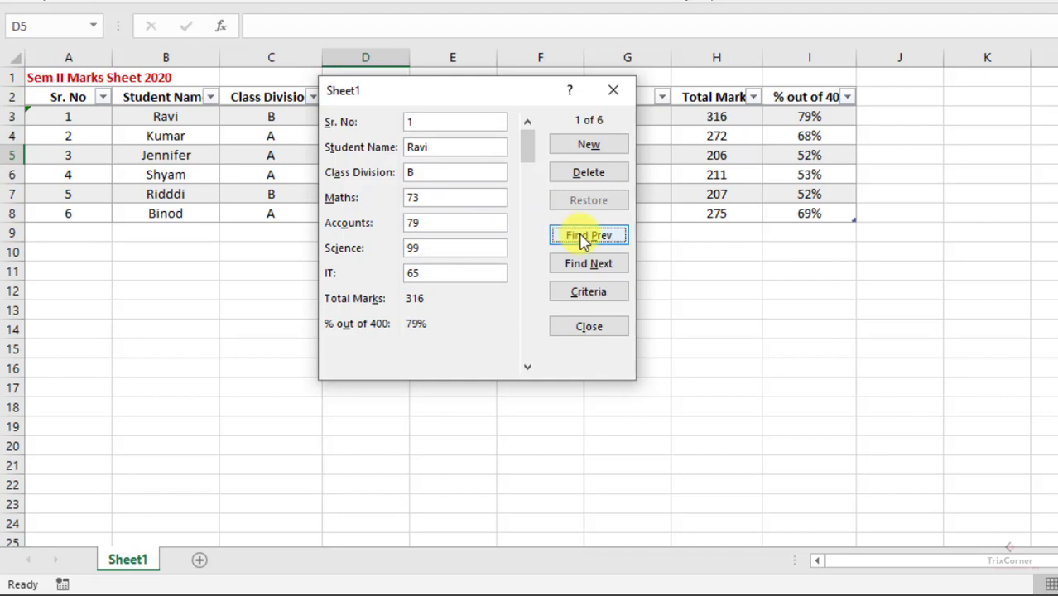
click(593, 264)
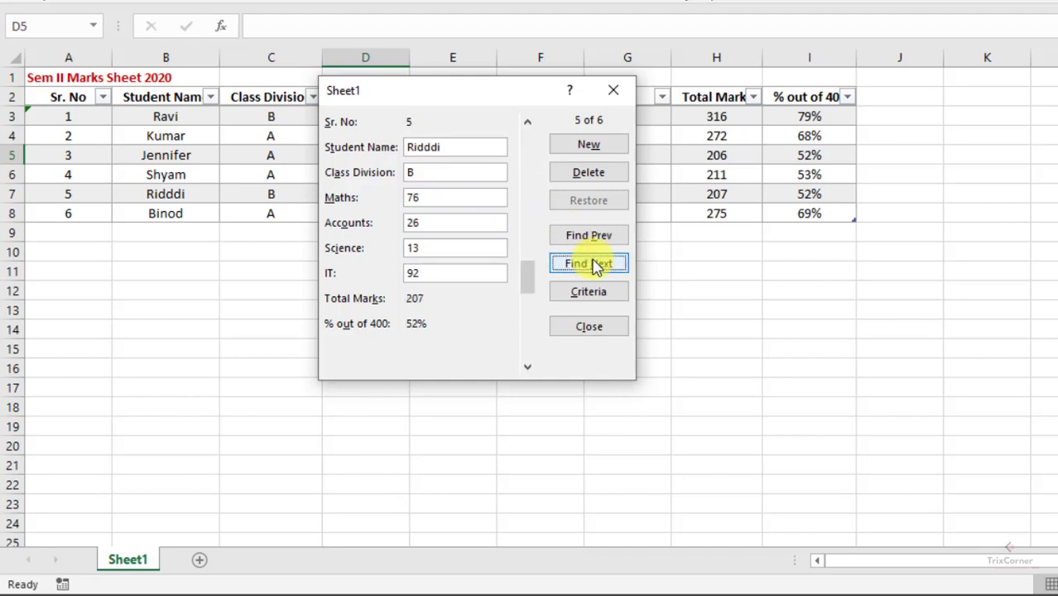
click(596, 238)
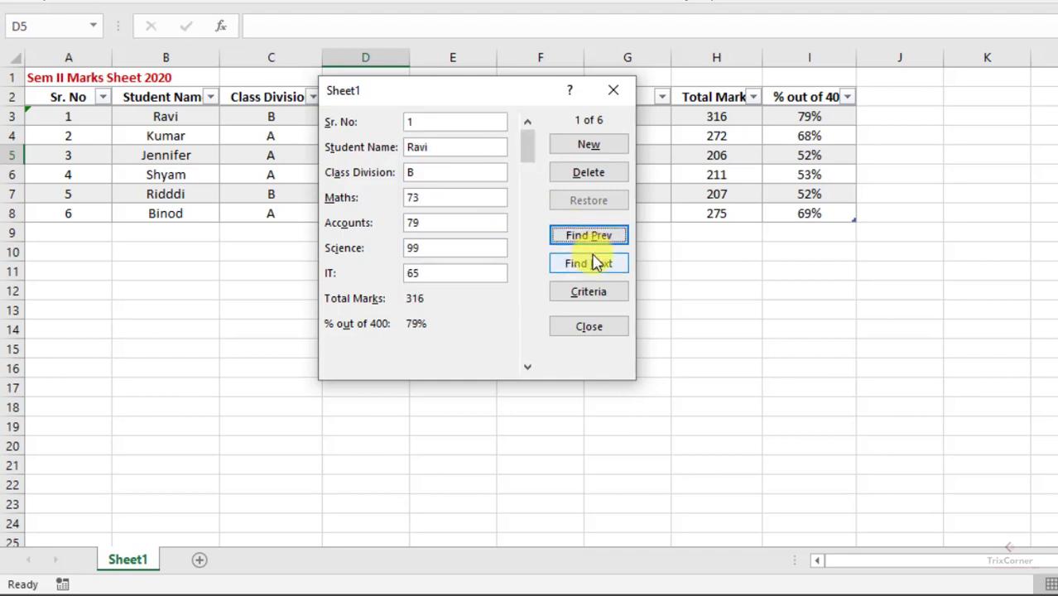
click(594, 270)
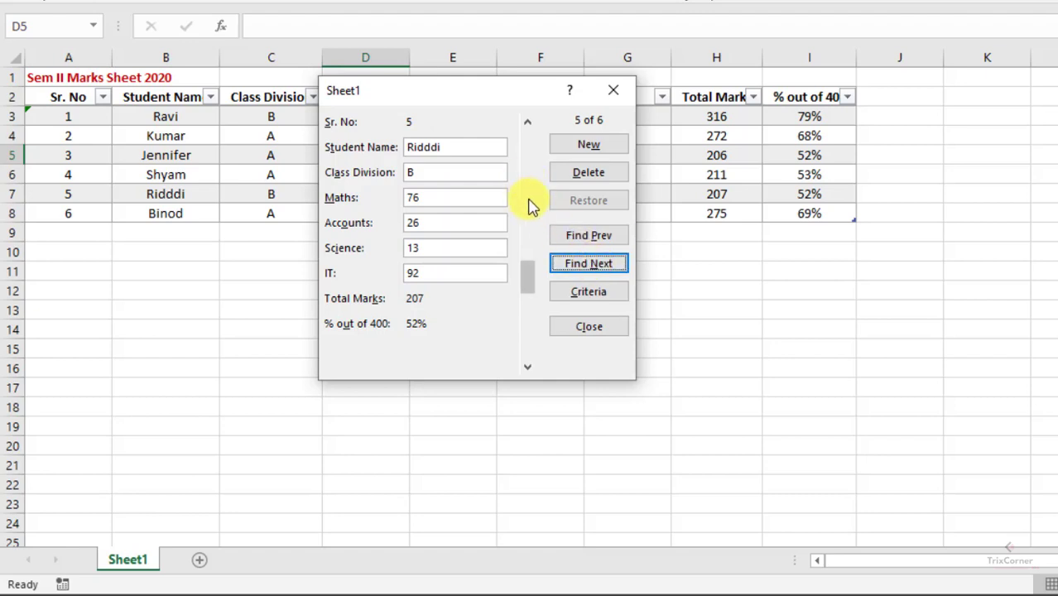
Step: Clear the Class Division search criterion and set the Maths criterion to >70
click(580, 294)
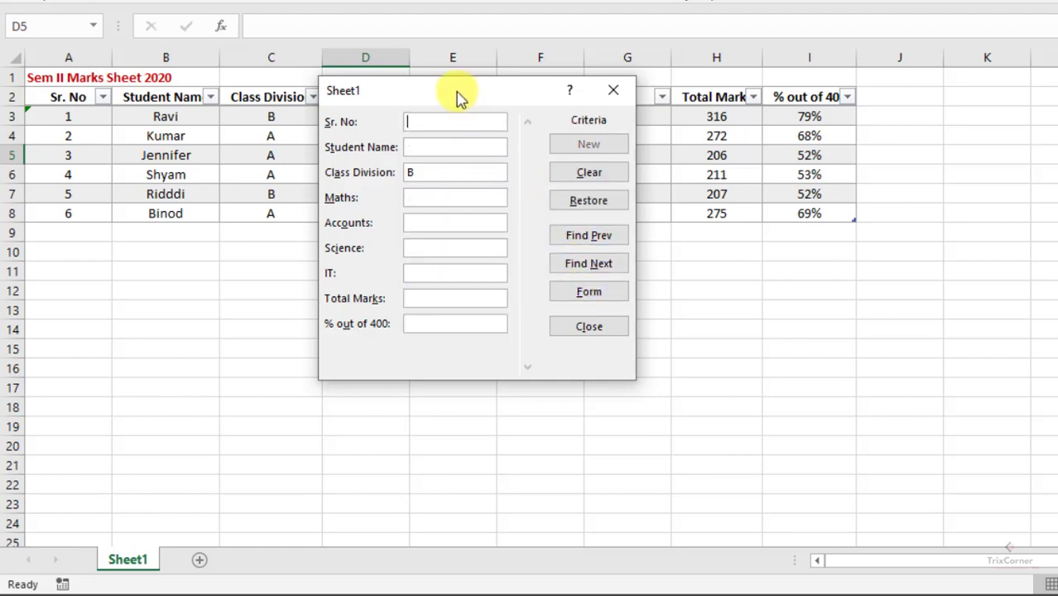
drag(461, 97, 664, 91)
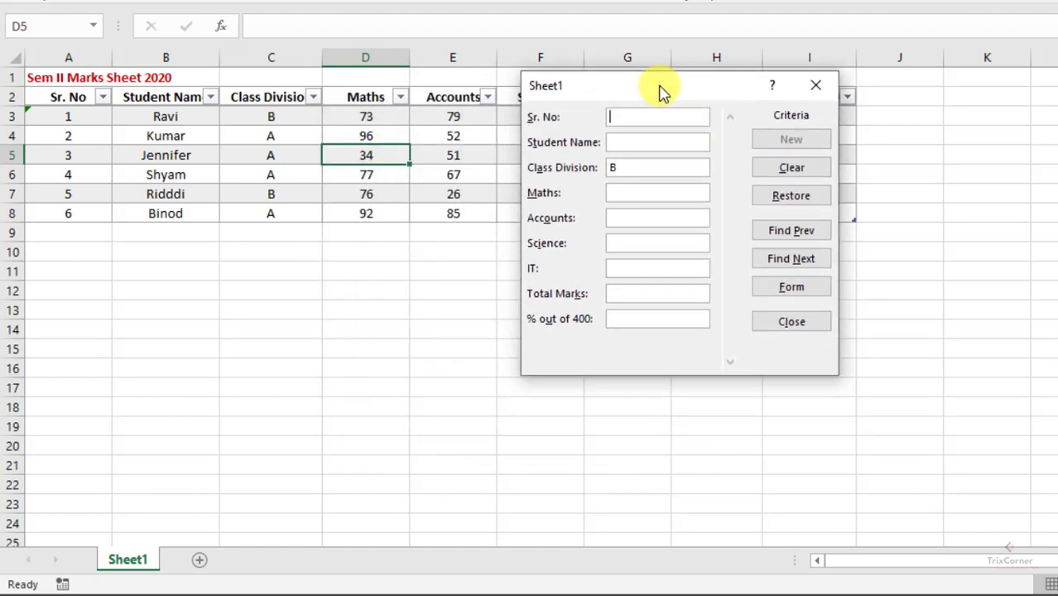
drag(640, 168, 583, 169)
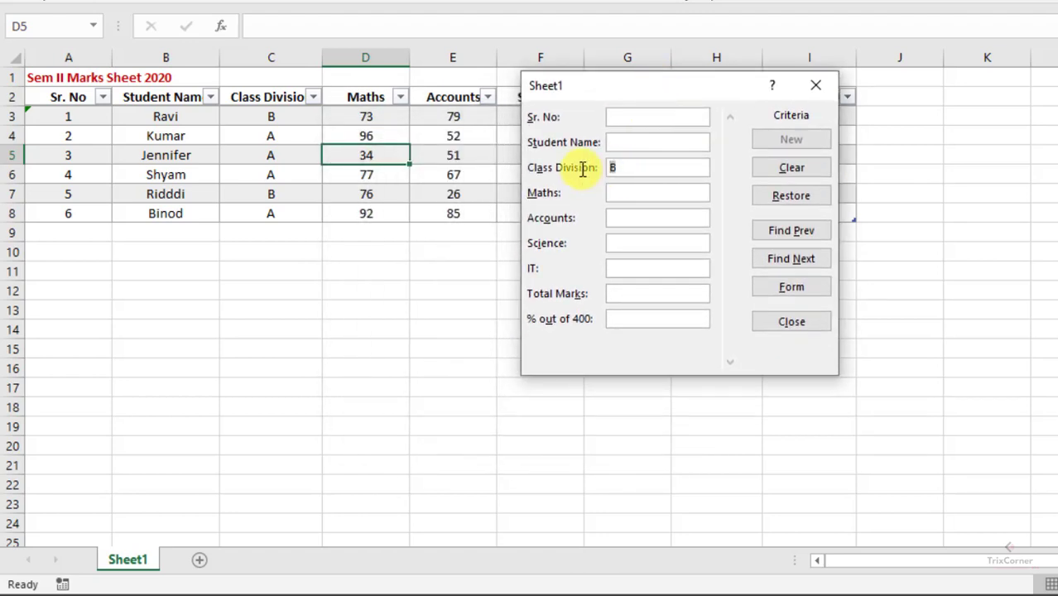
key(BackSpace)
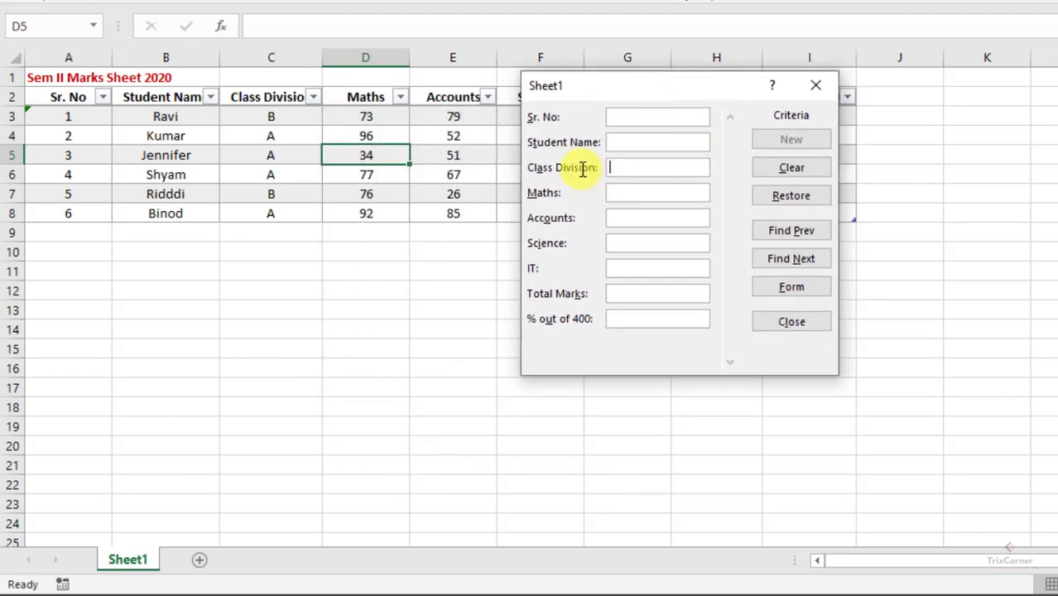
click(622, 194)
text(>)
text(70)
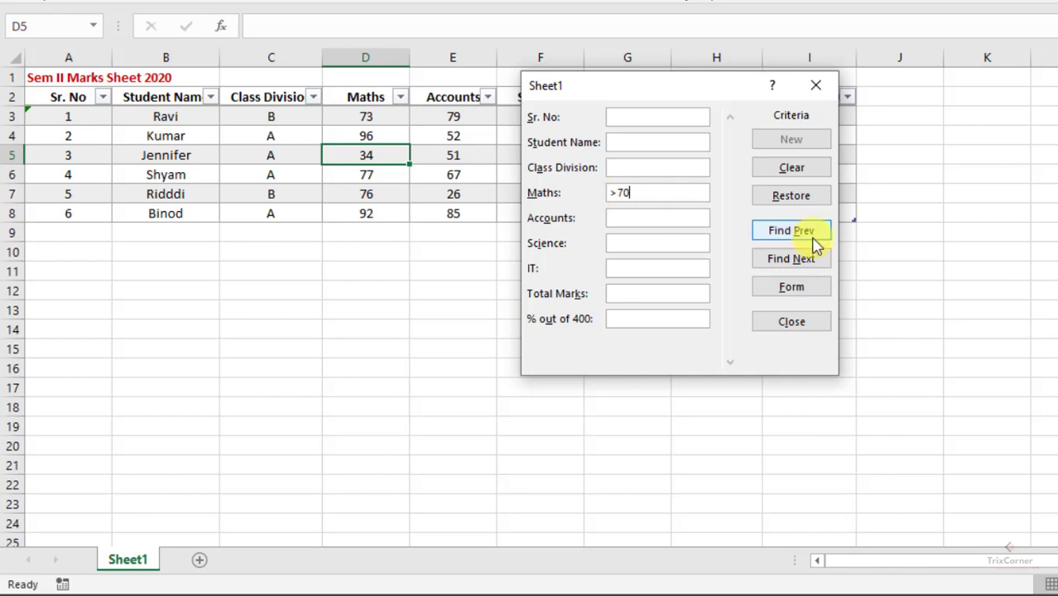
Step: Step forwards and backwards through the records matching the Maths criterion, and close the data form
click(792, 260)
click(790, 233)
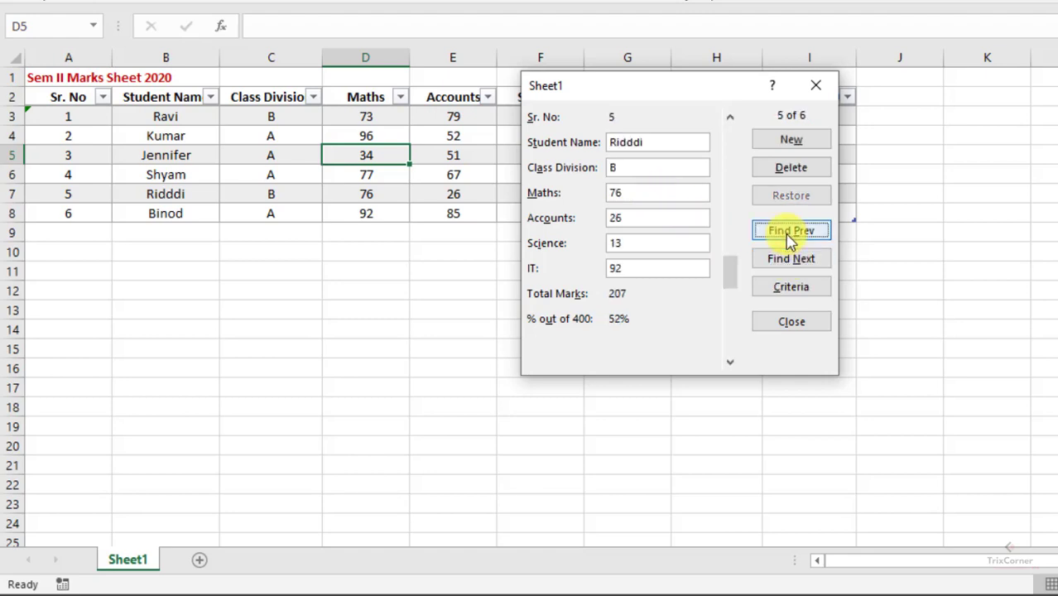
click(791, 258)
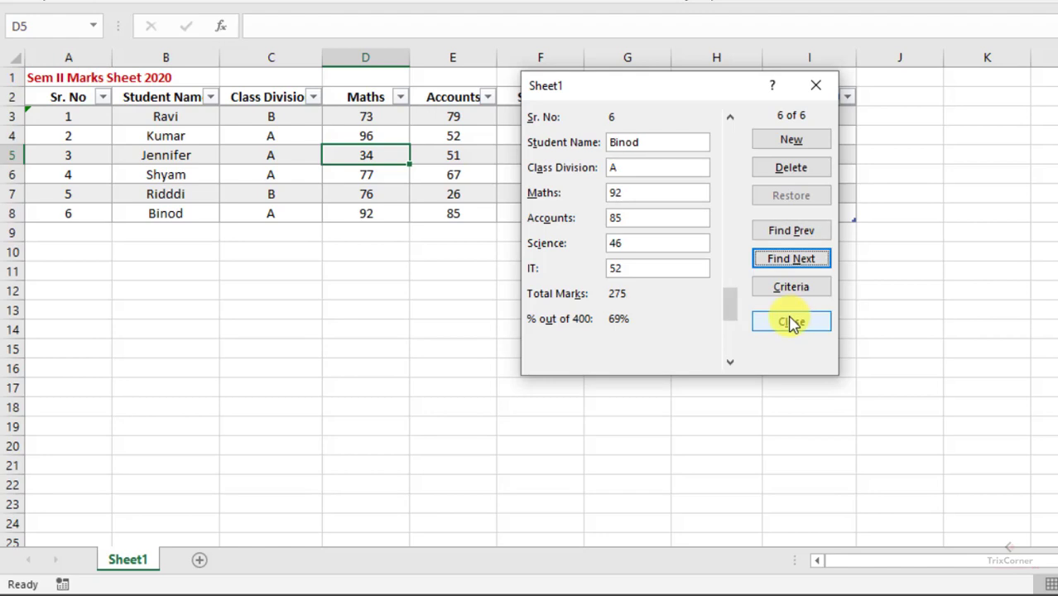
click(790, 322)
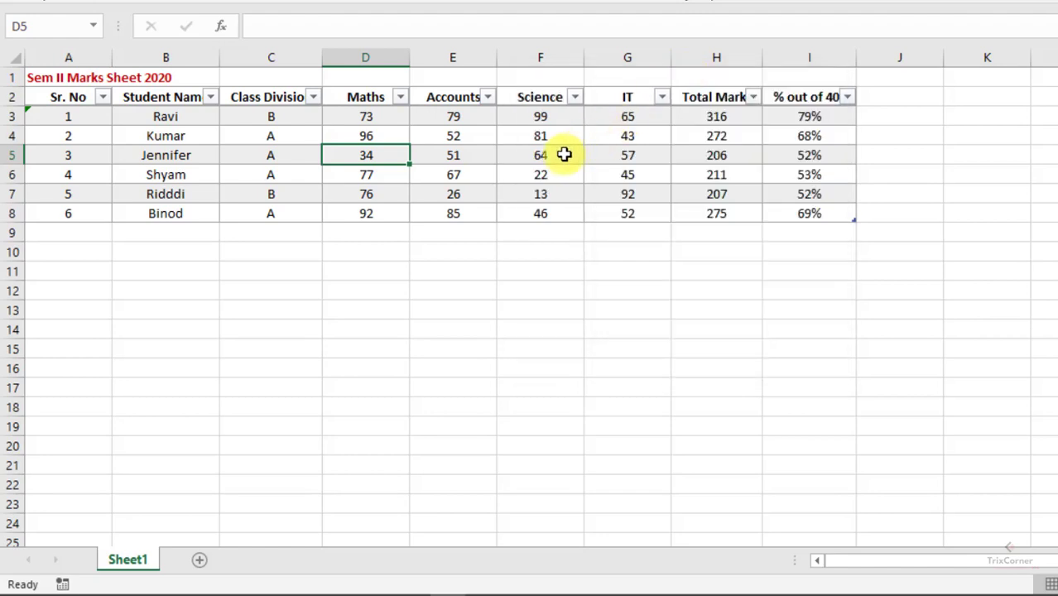
click(562, 154)
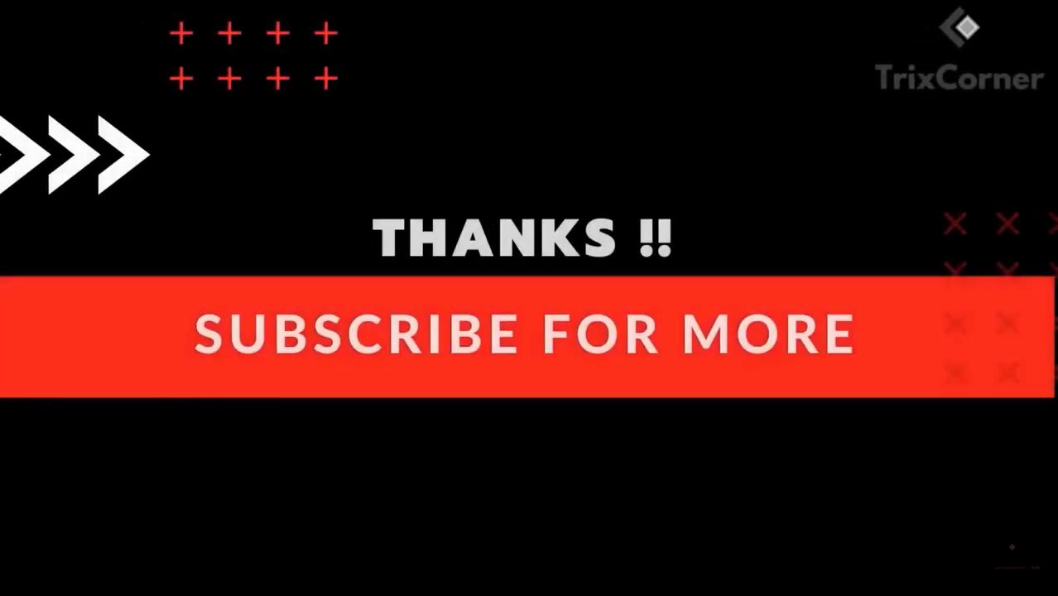